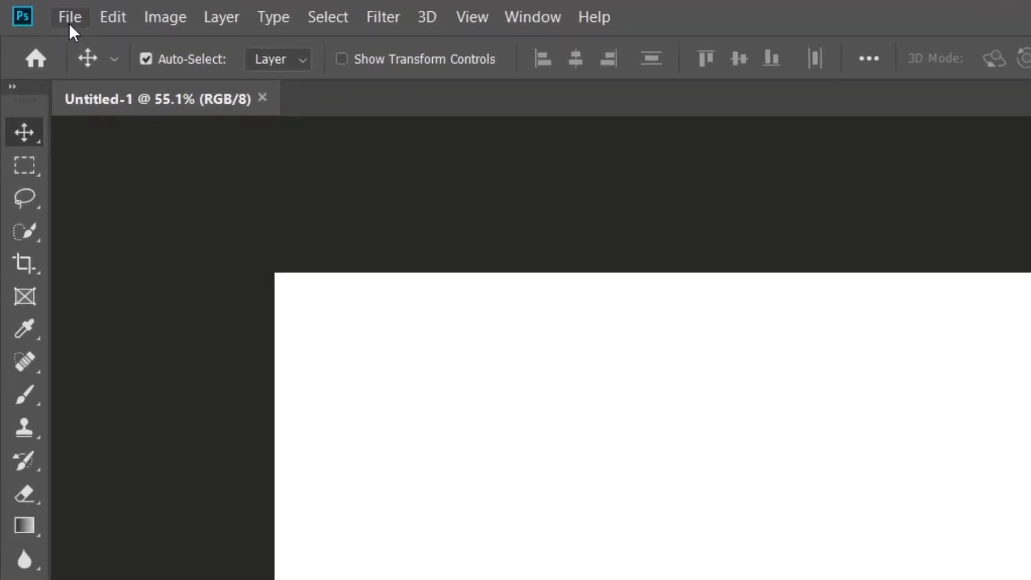
Open Eyedropper.jpg from D:\Photoshop Tool\Blur tool through File > Open
click(37, 11)
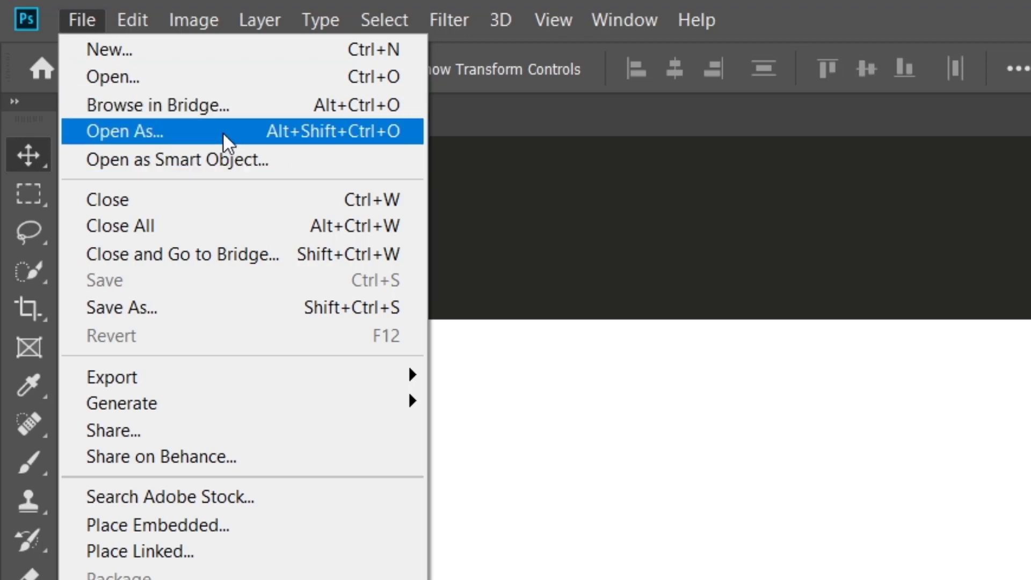
click(215, 76)
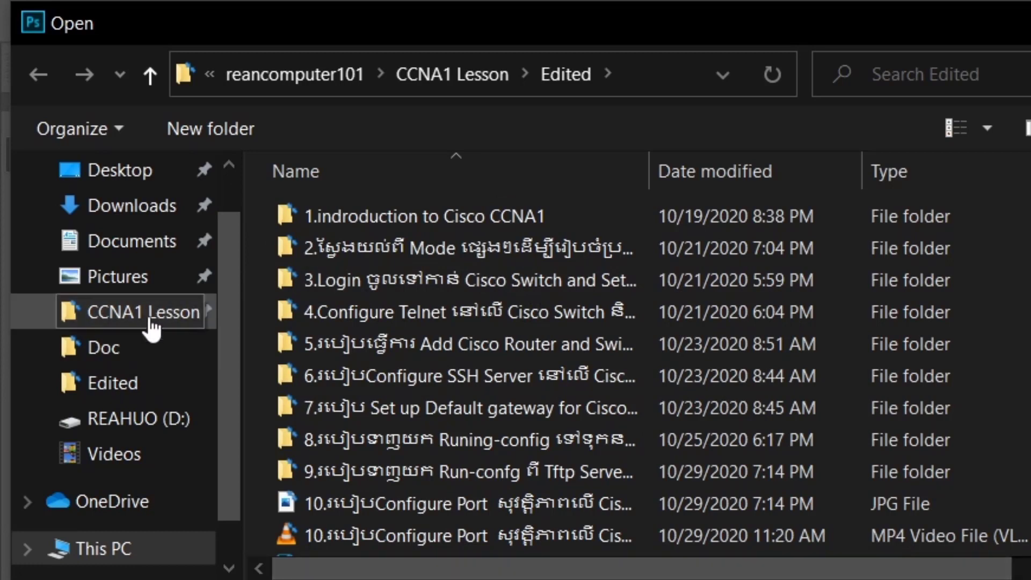
click(115, 549)
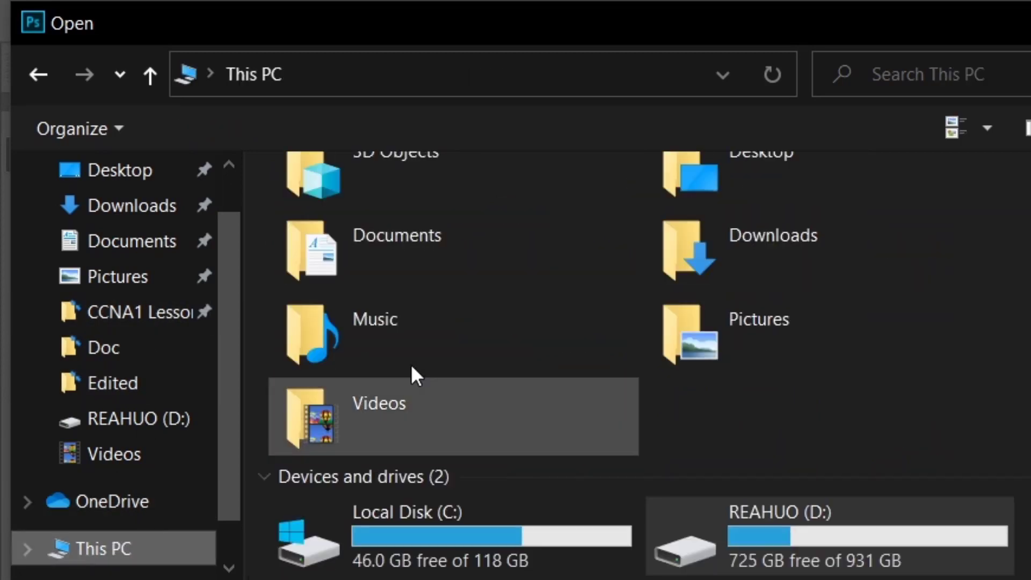
double_click(905, 557)
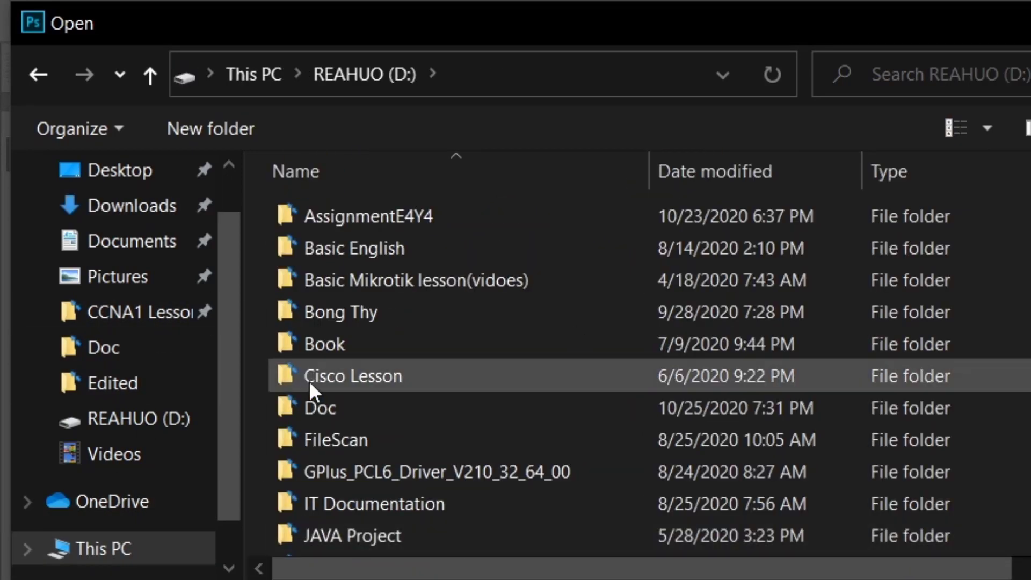
scroll(371, 479, down, 3)
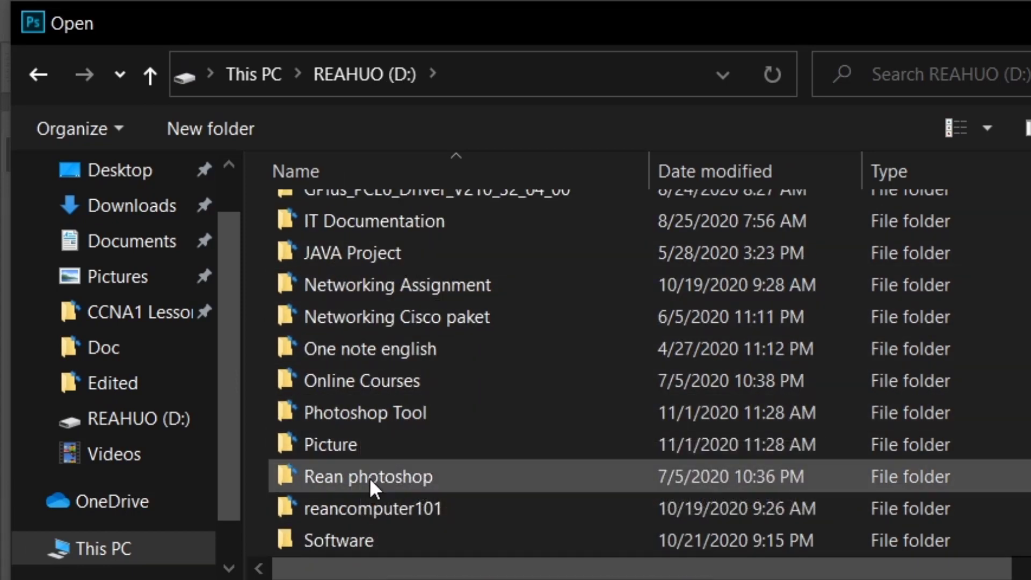
scroll(369, 478, down, 2)
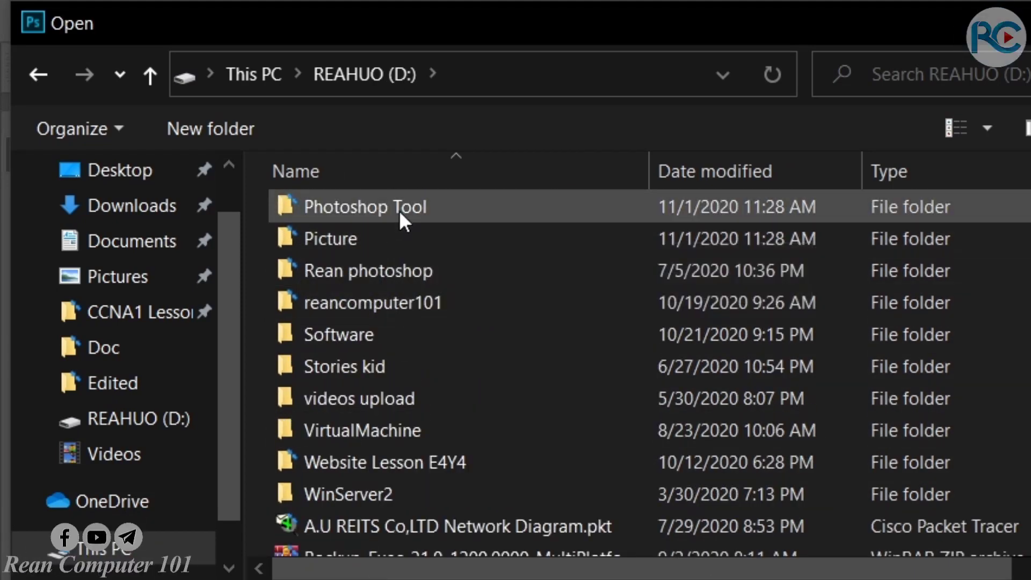
double_click(399, 209)
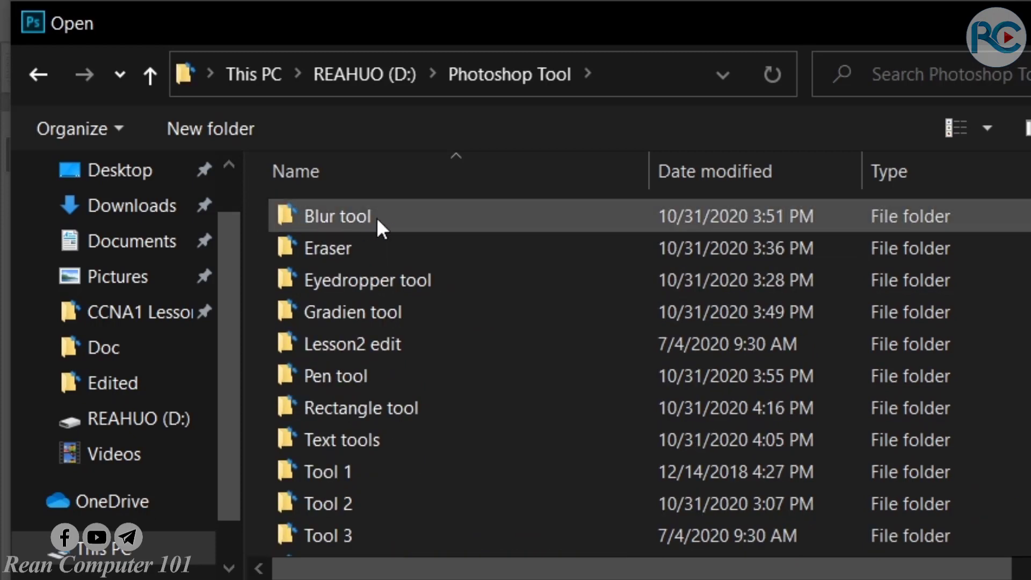
double_click(343, 217)
click(294, 272)
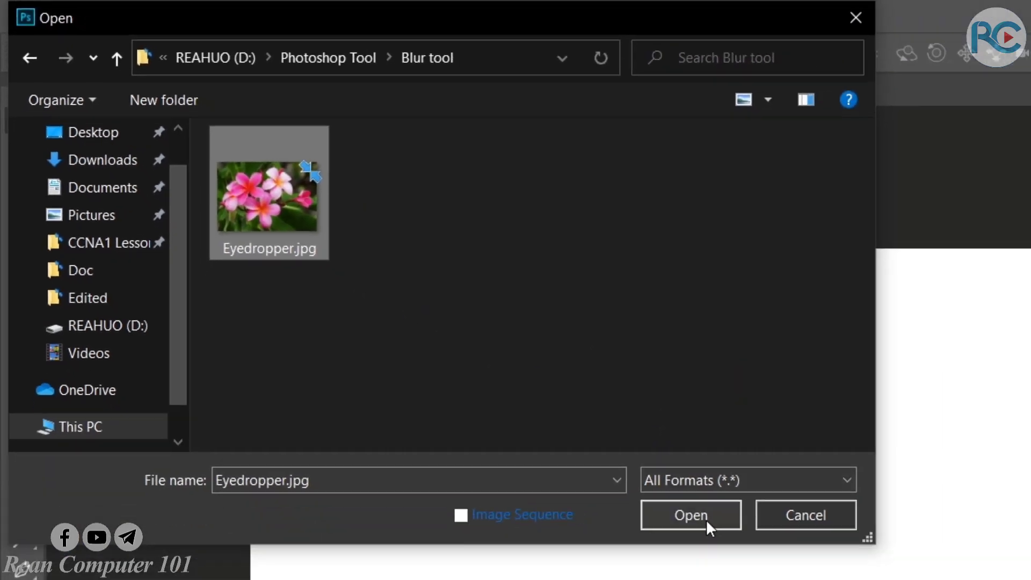
click(705, 518)
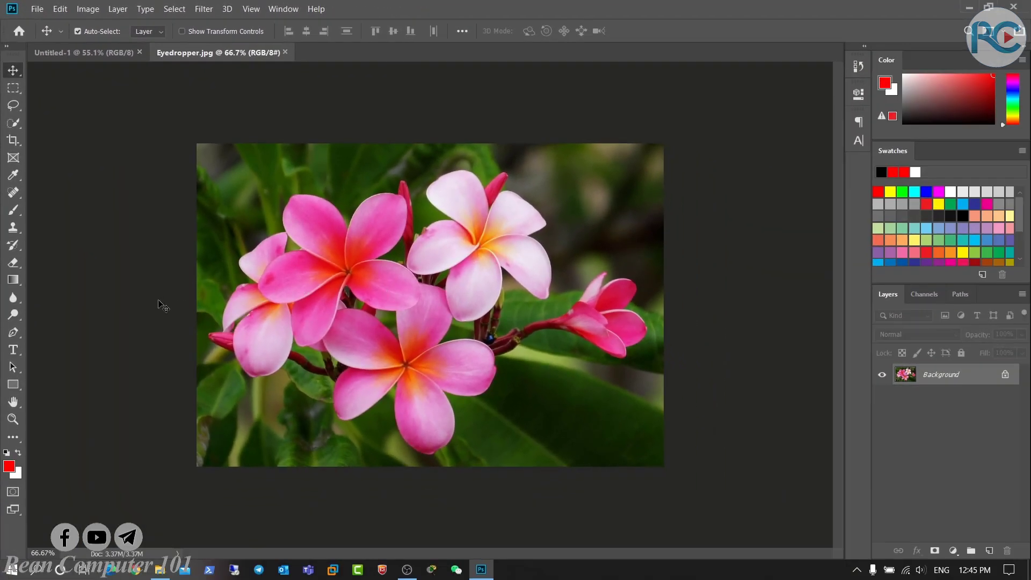
Check both documents, then dismiss the locked Background warning on the flower photo
click(103, 56)
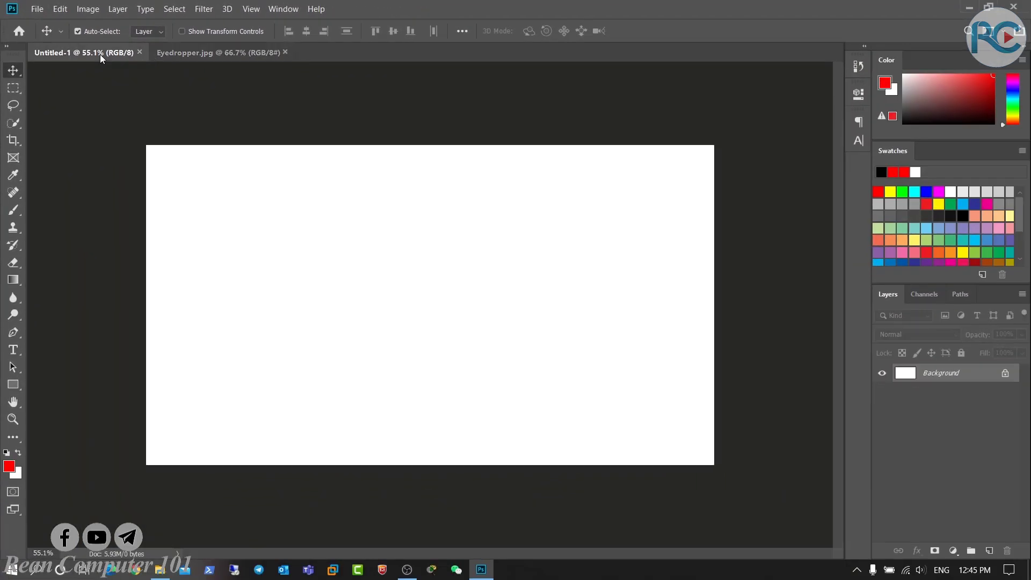
click(224, 52)
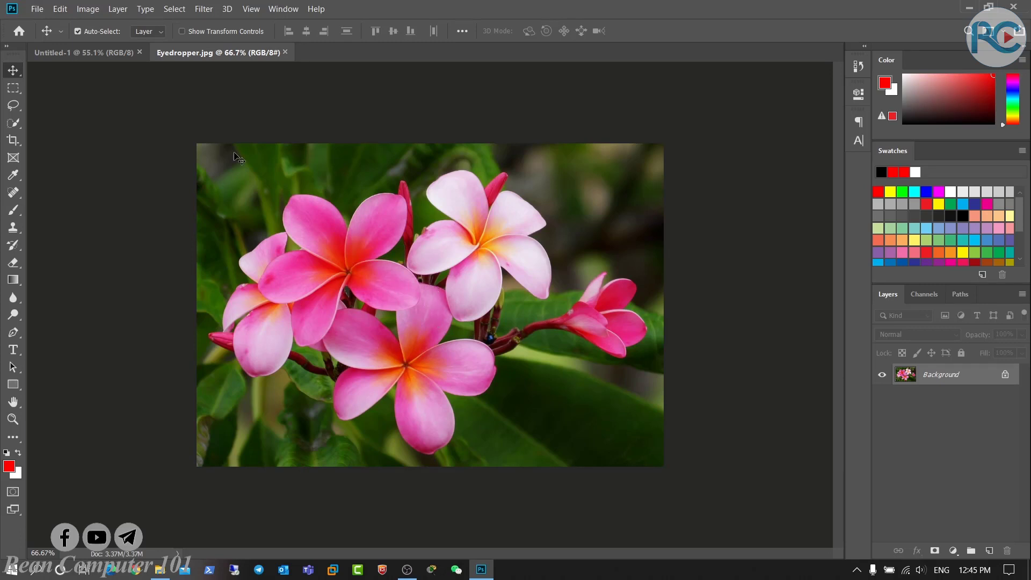
click(87, 54)
click(201, 51)
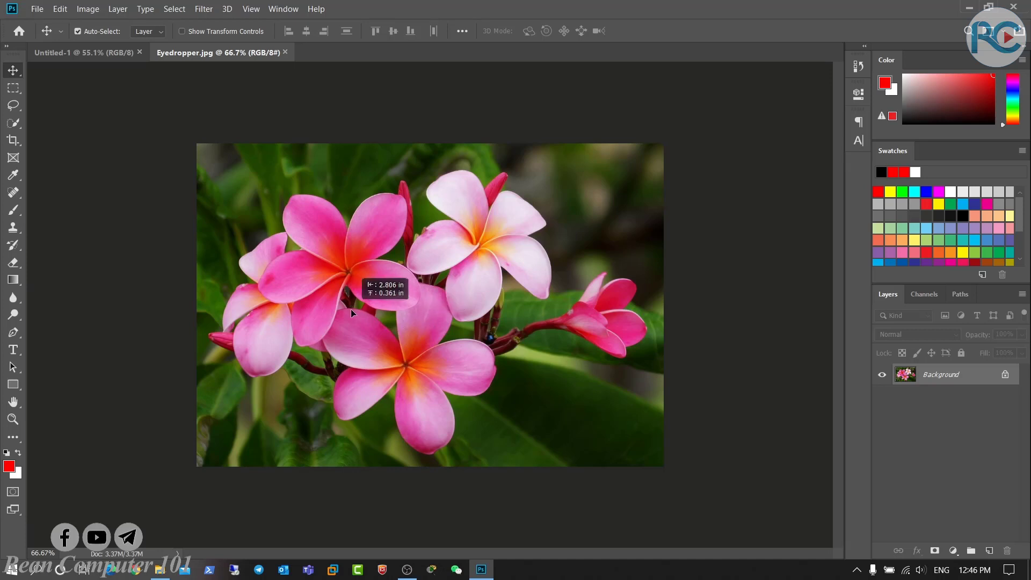
drag(351, 310, 353, 311)
click(644, 255)
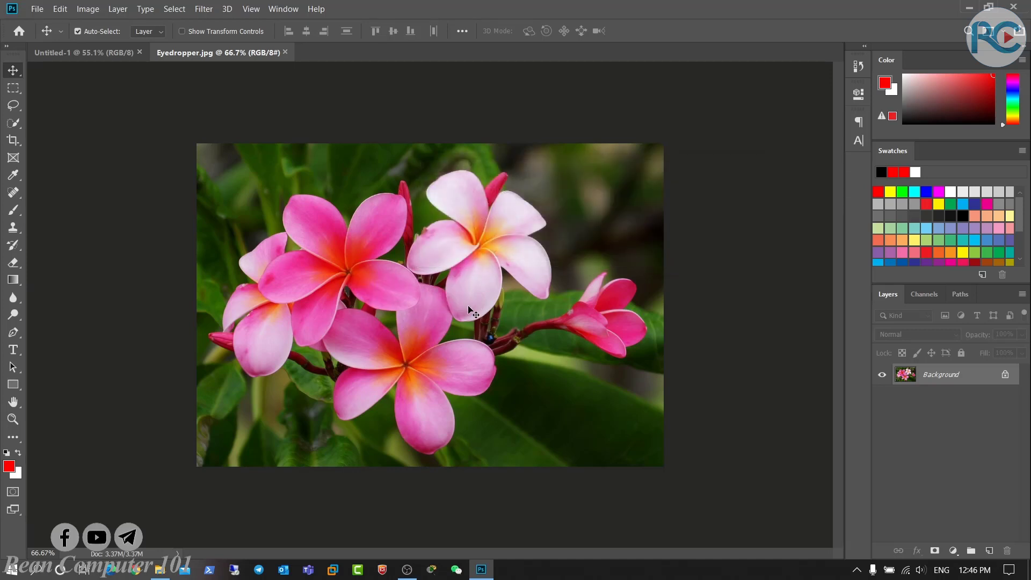
Drag the flower photo onto Untitled-1 as Layer 1, placed toward the top right
mouse_move(473, 313)
mouse_down()
mouse_move(302, 219)
mouse_move(92, 64)
mouse_up()
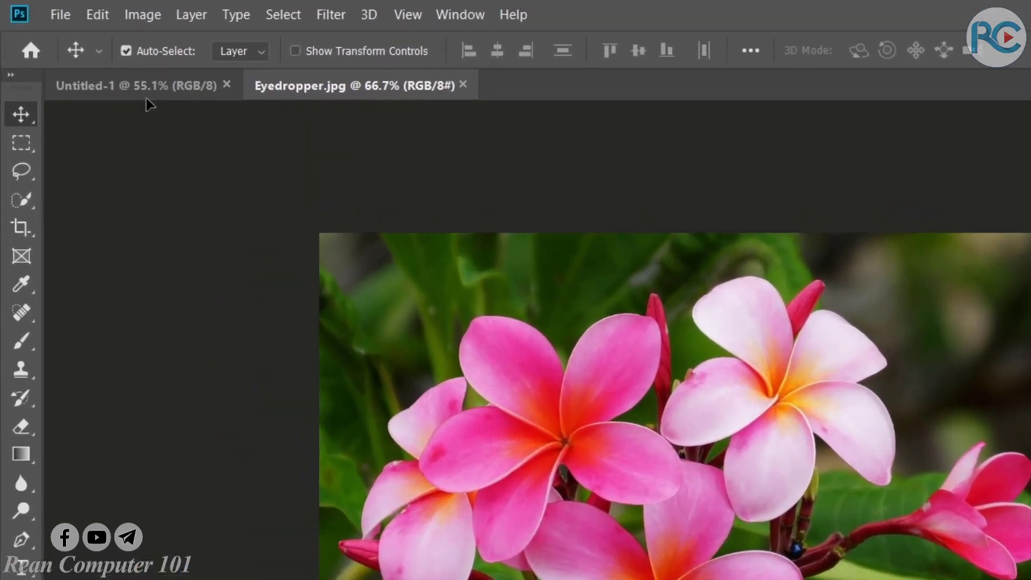
mouse_move(149, 103)
mouse_down()
mouse_move(142, 92)
mouse_move(514, 476)
mouse_up()
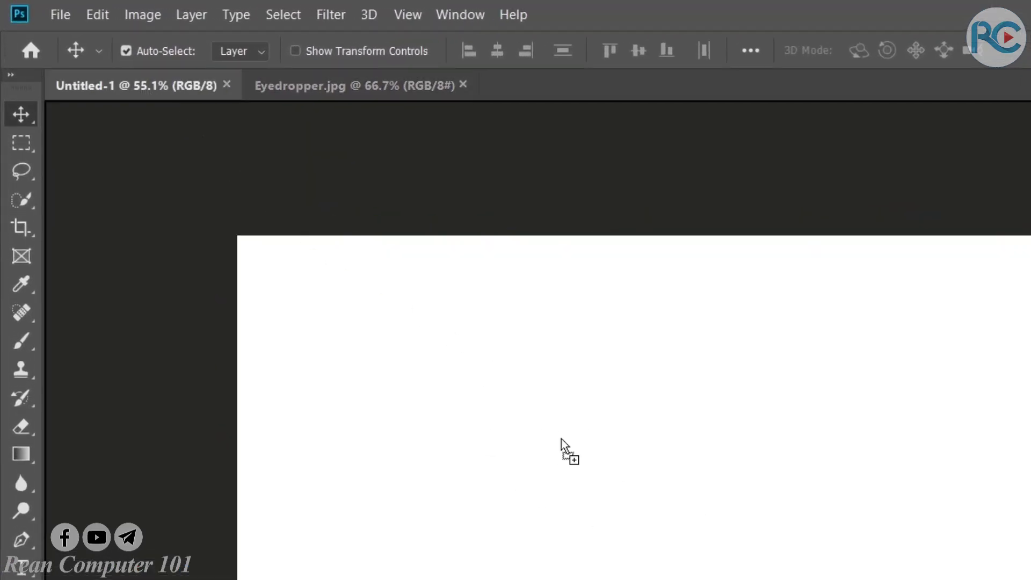
drag(562, 439, 748, 456)
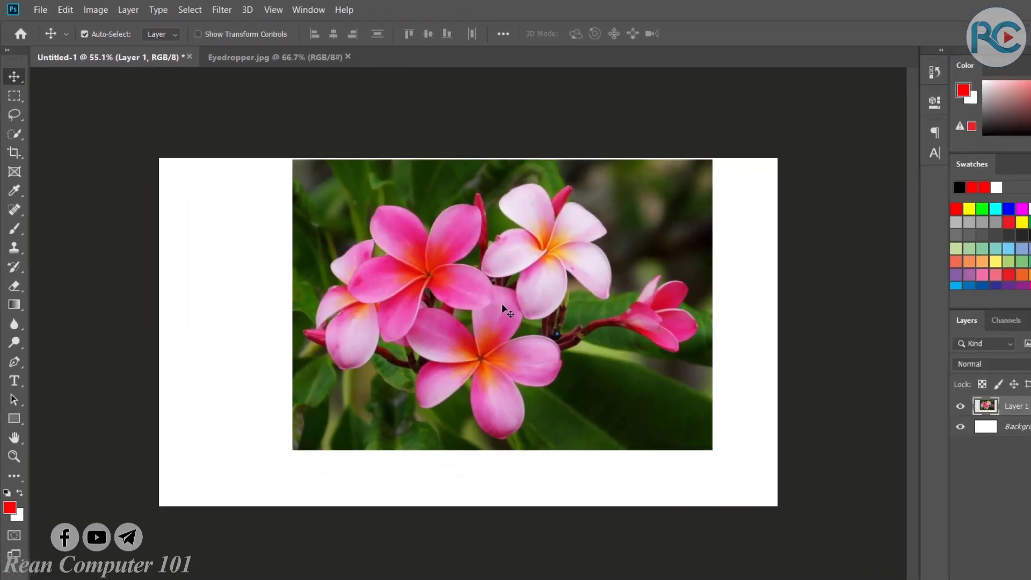
drag(443, 276, 502, 273)
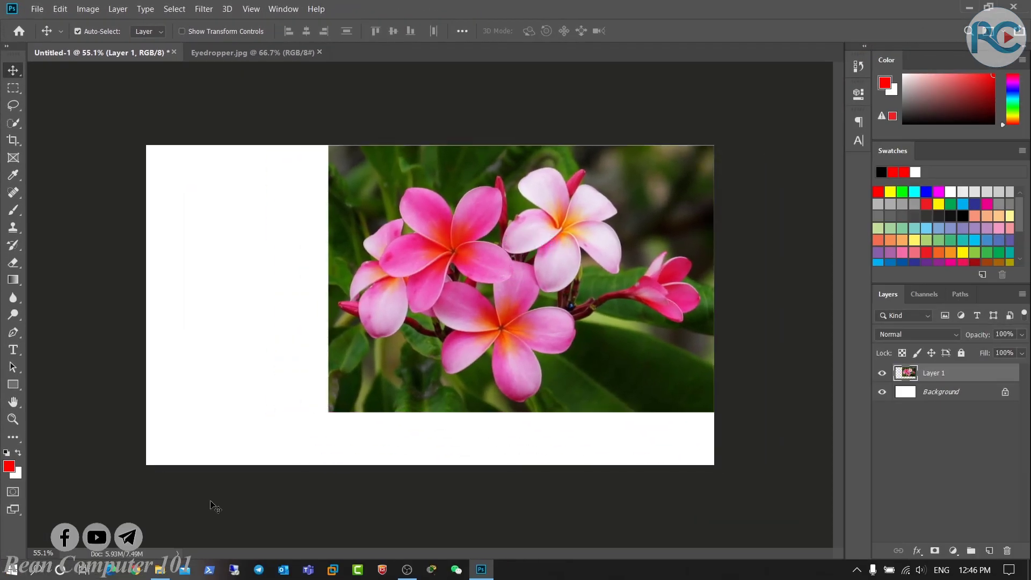
drag(690, 267, 595, 339)
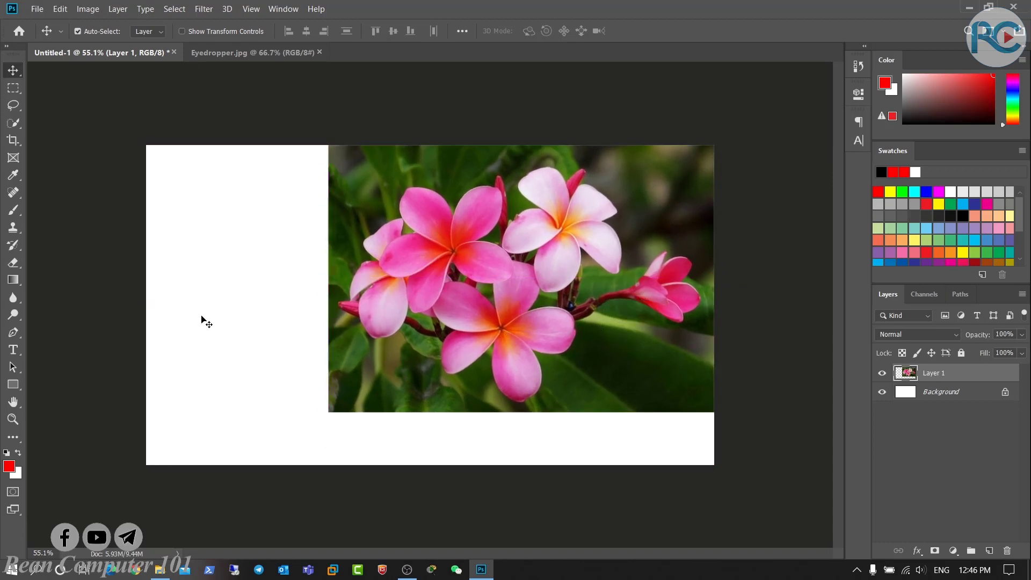
Open Eraser.jpg from the Photoshop Tool\Eraser folder with Ctrl+O
click(37, 10)
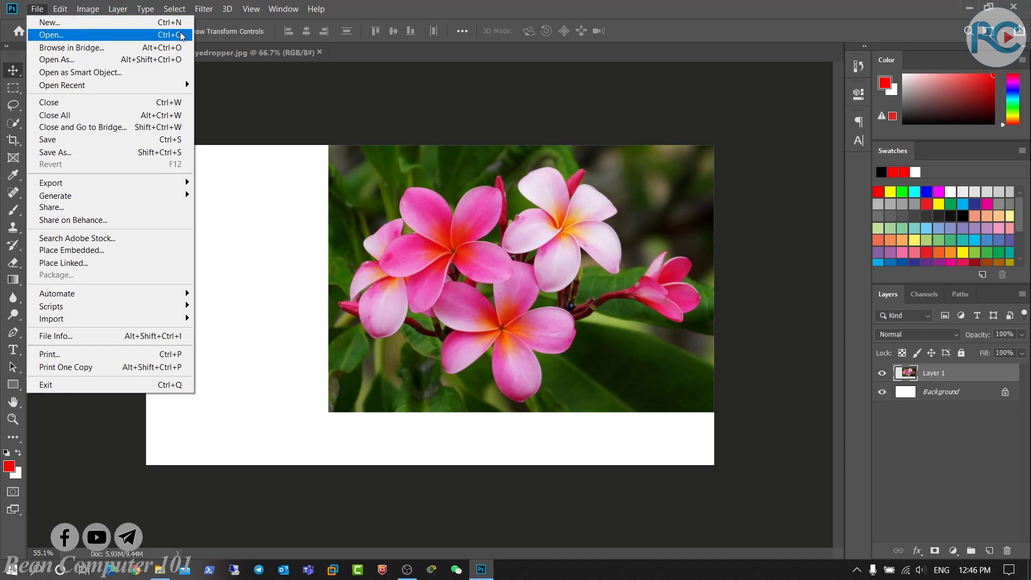
click(275, 119)
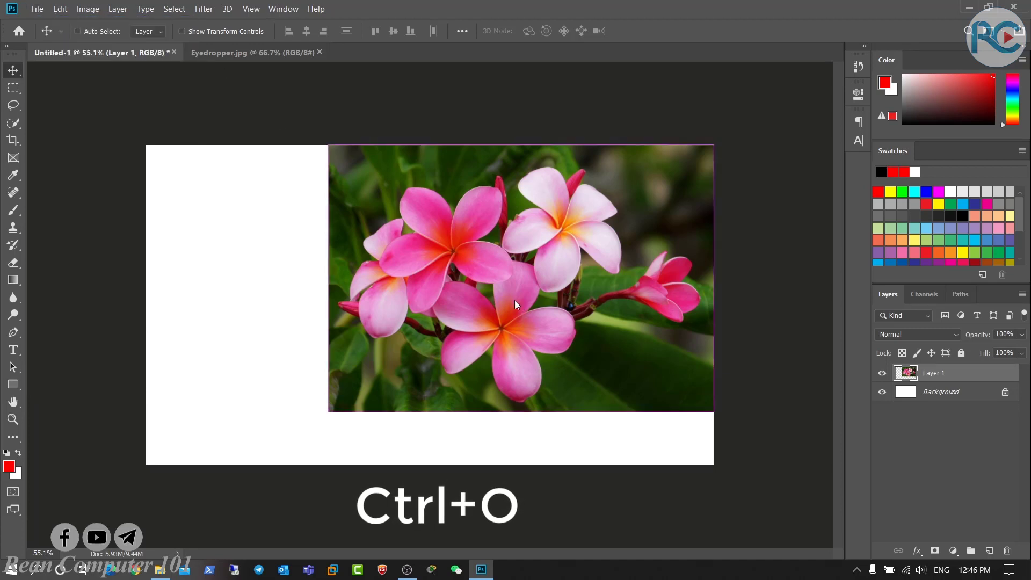
key(ctrl+o)
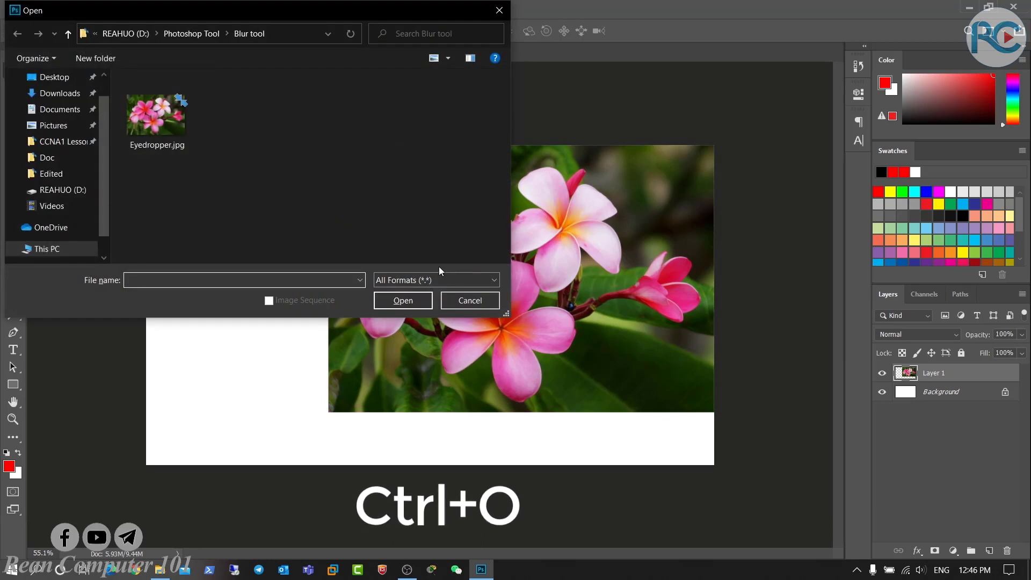
click(200, 35)
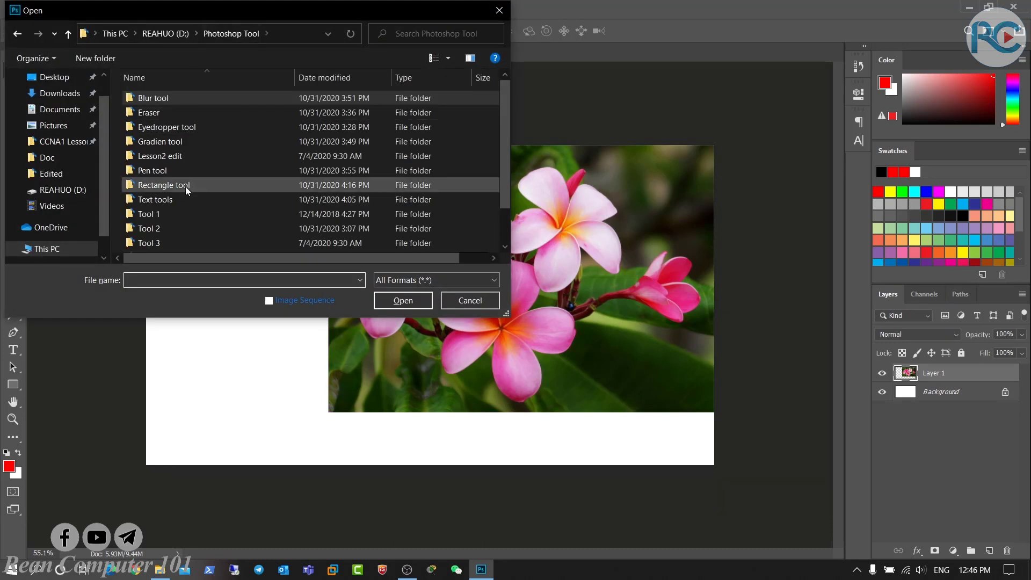
double_click(178, 113)
click(177, 123)
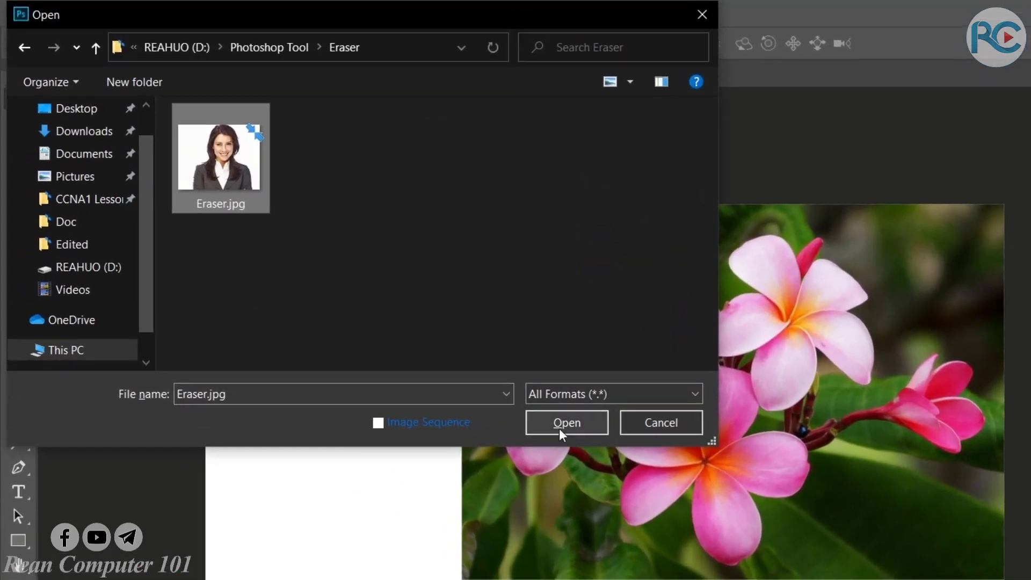
click(456, 340)
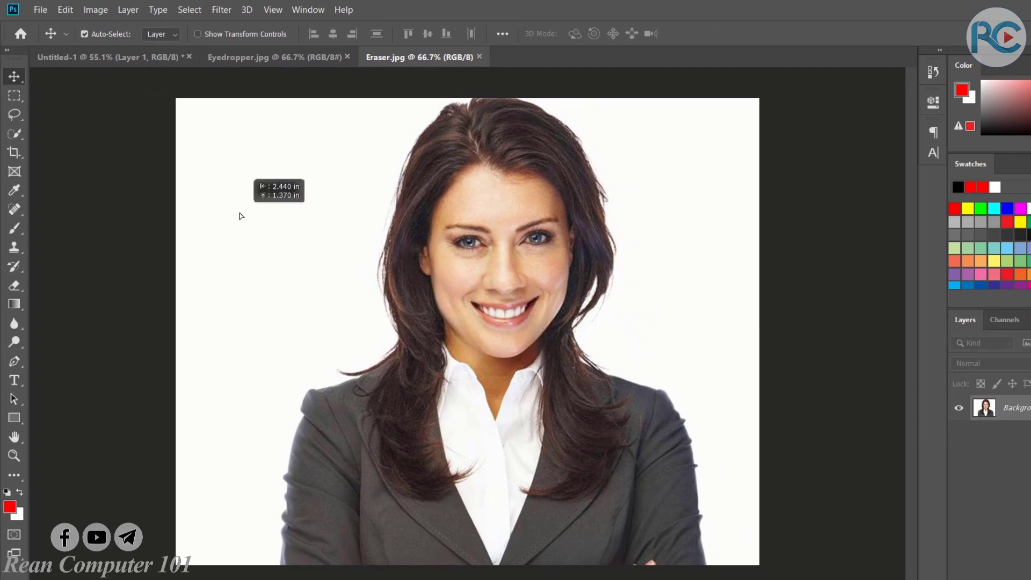
Drag the woman's photo onto the collage canvas as Layer 2 on the left
click(92, 56)
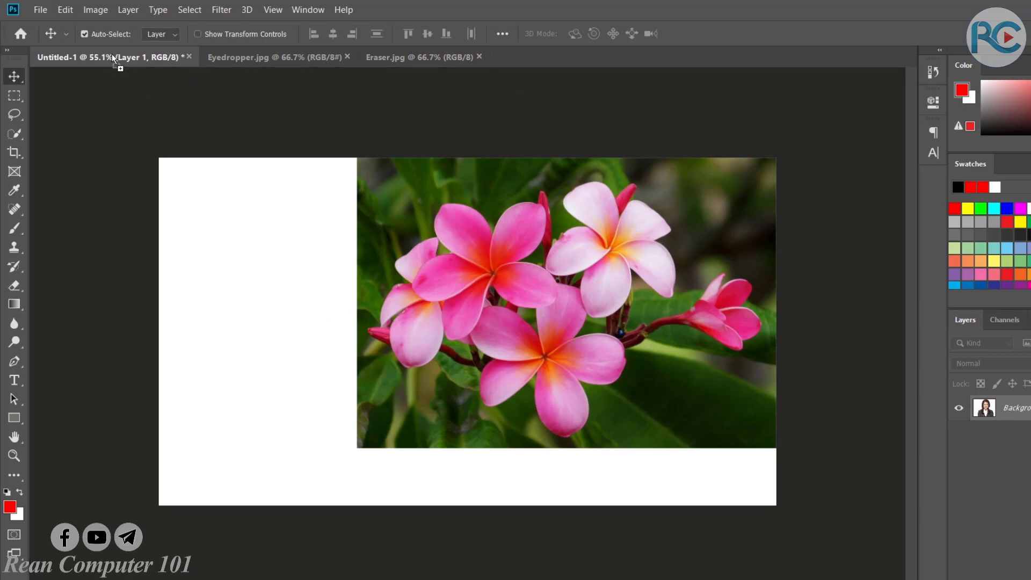
drag(112, 58, 333, 310)
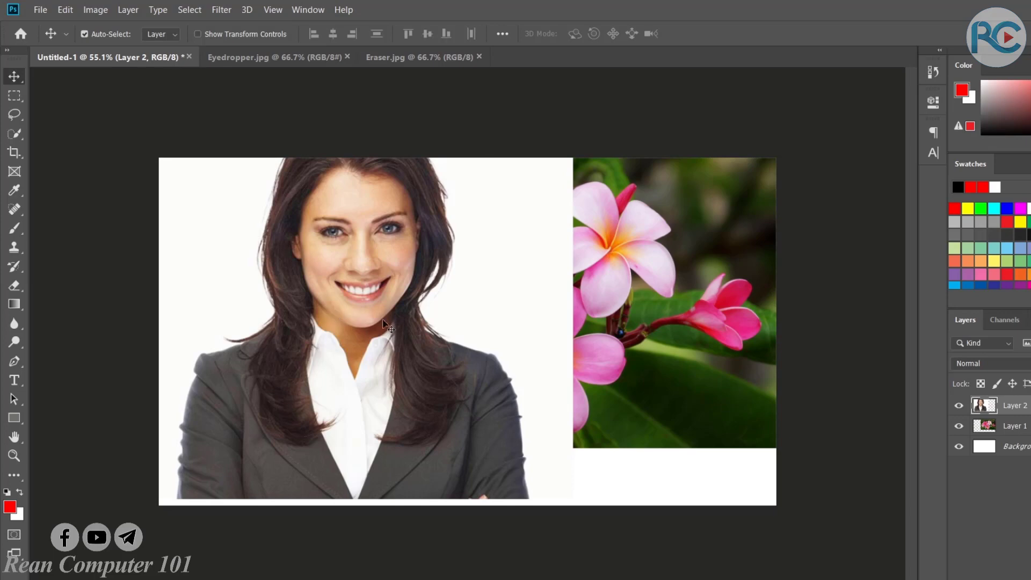
mouse_move(613, 294)
mouse_down()
mouse_move(633, 328)
mouse_move(585, 279)
mouse_up()
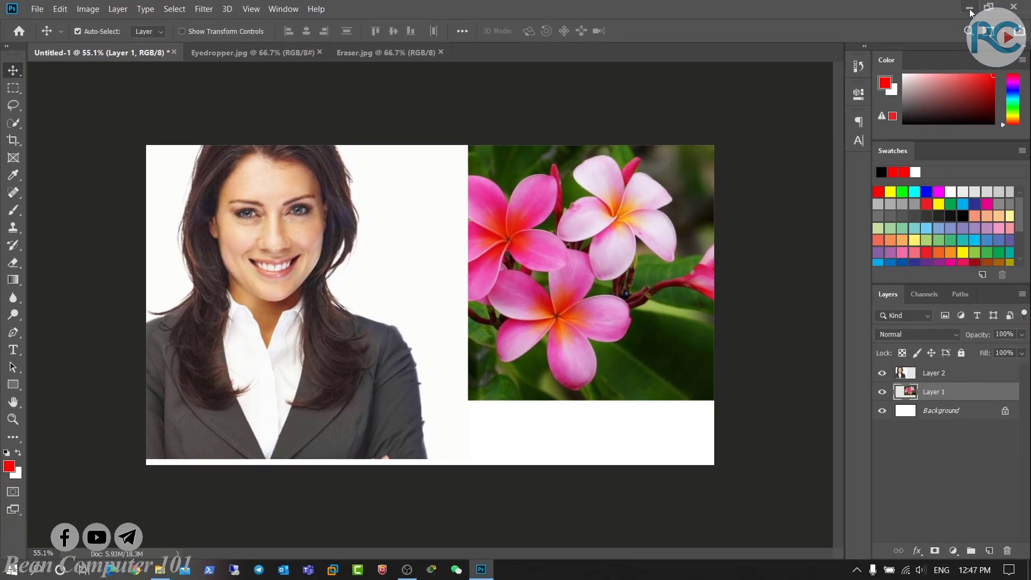
Minimize Photoshop, browse to Photoshop Tool\Pen tool in File Explorer, and drag Pen tool.jpg to Photoshop
click(971, 10)
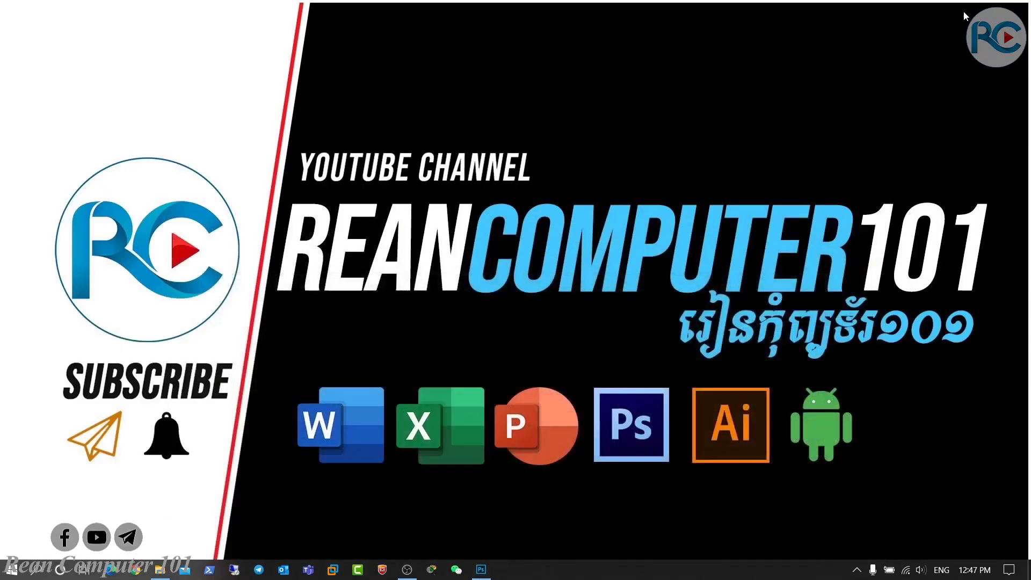
click(160, 569)
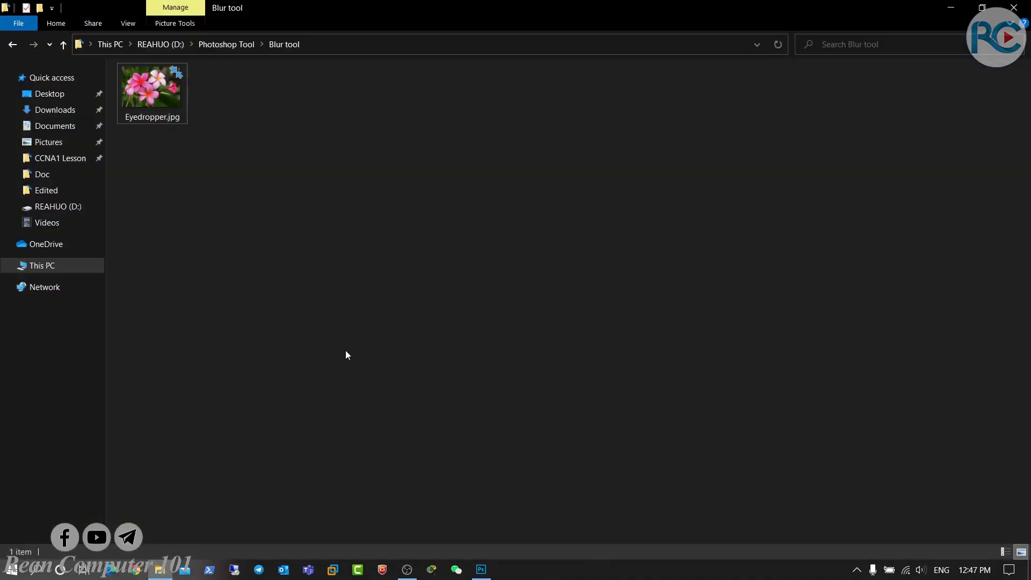
click(234, 46)
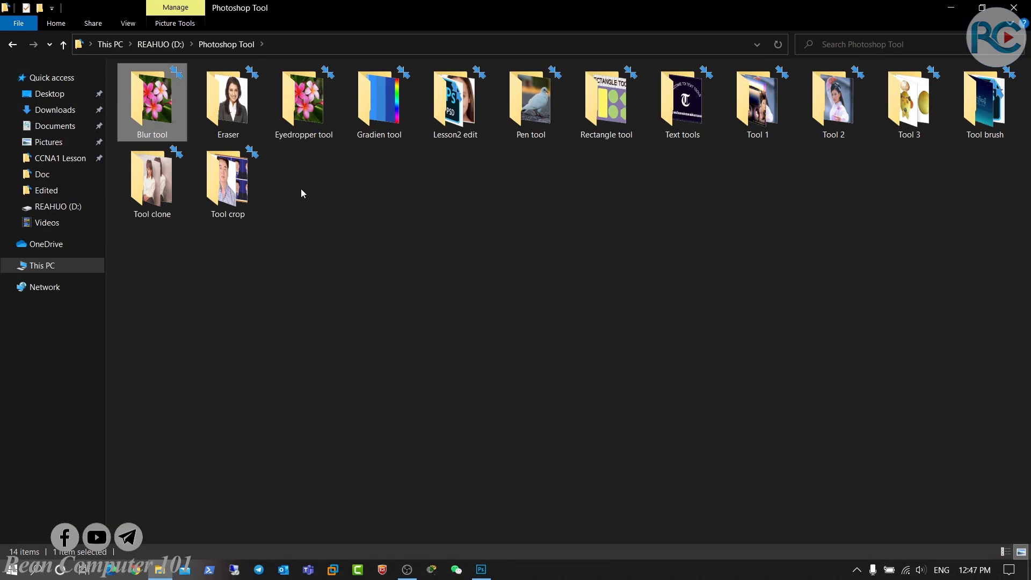
double_click(524, 127)
click(171, 125)
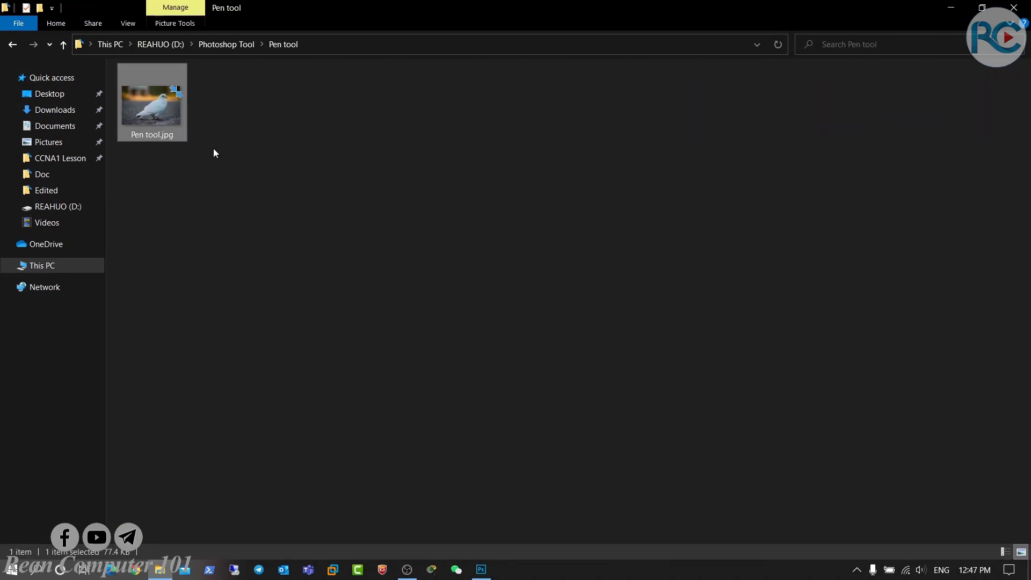
drag(155, 104, 485, 571)
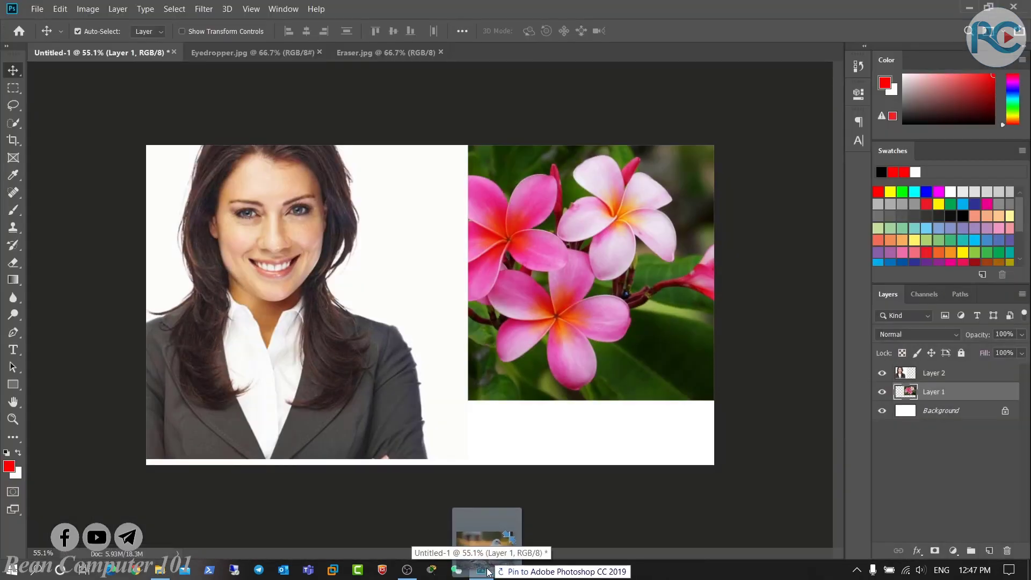
Drop Pen tool.jpg onto Photoshop's tab bar as a new document and drag it toward the collage
mouse_move(485, 571)
mouse_down()
mouse_move(482, 377)
mouse_move(416, 281)
mouse_up()
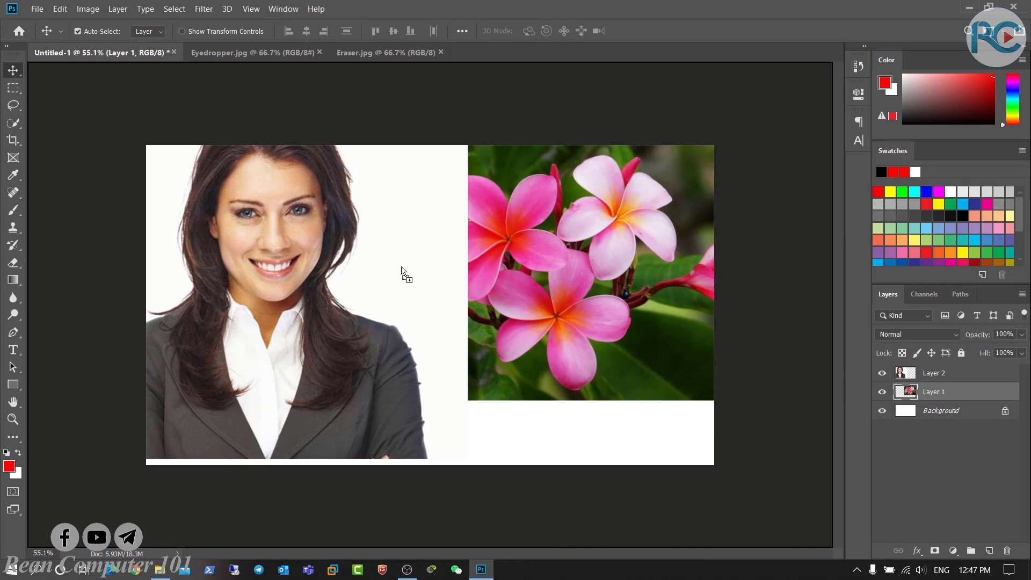
mouse_move(416, 280)
mouse_down()
mouse_move(519, 56)
mouse_move(536, 56)
mouse_up()
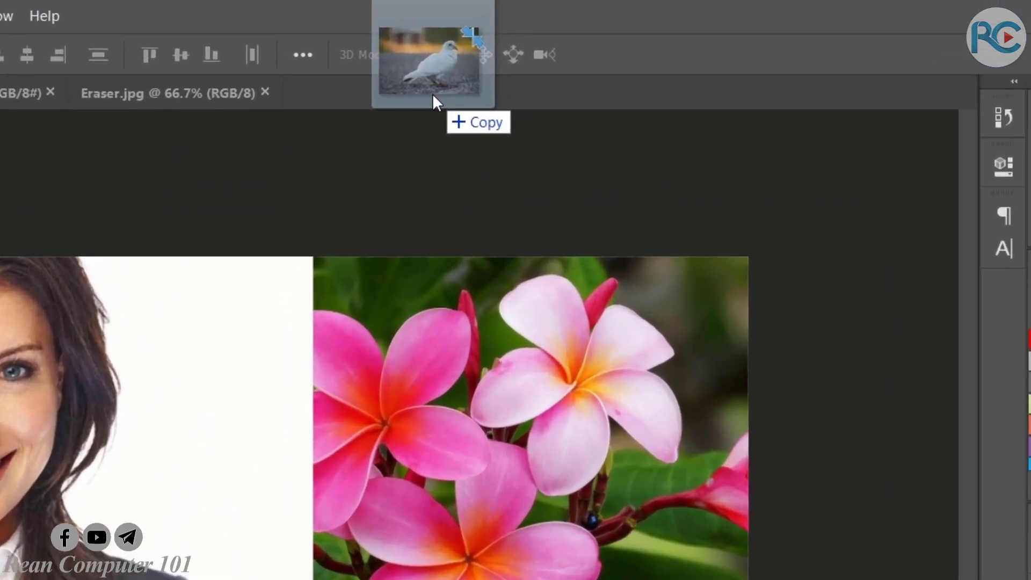
drag(433, 96, 450, 96)
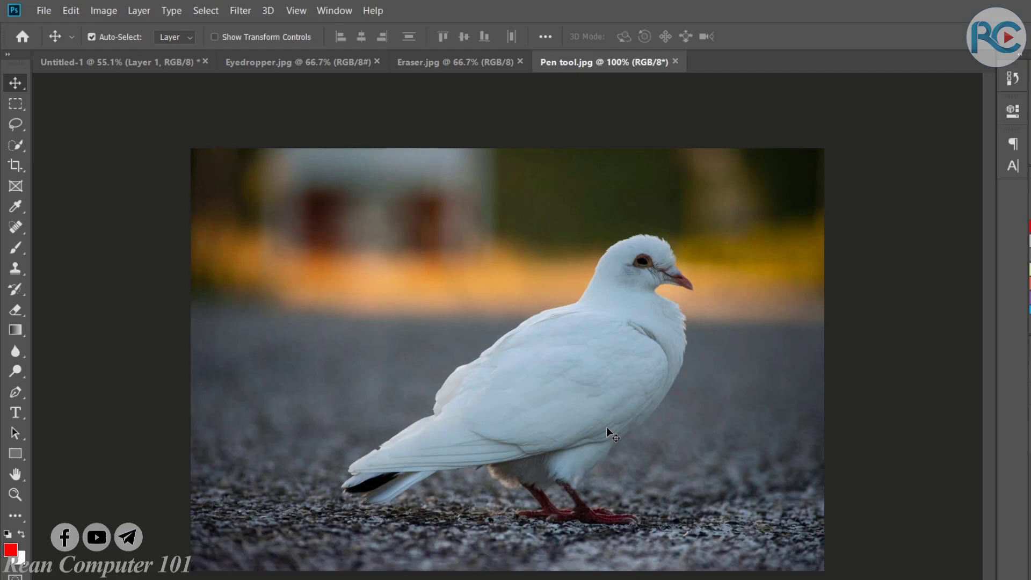
drag(572, 437, 207, 138)
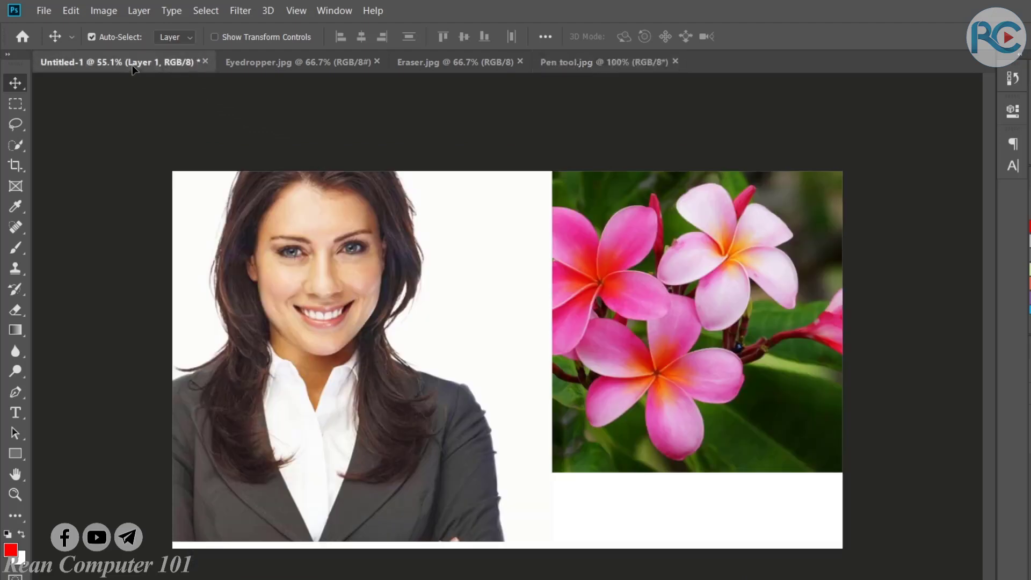
Drop the pigeon into the collage as a layer placed below the flower photo
drag(206, 139, 637, 341)
drag(686, 379, 687, 379)
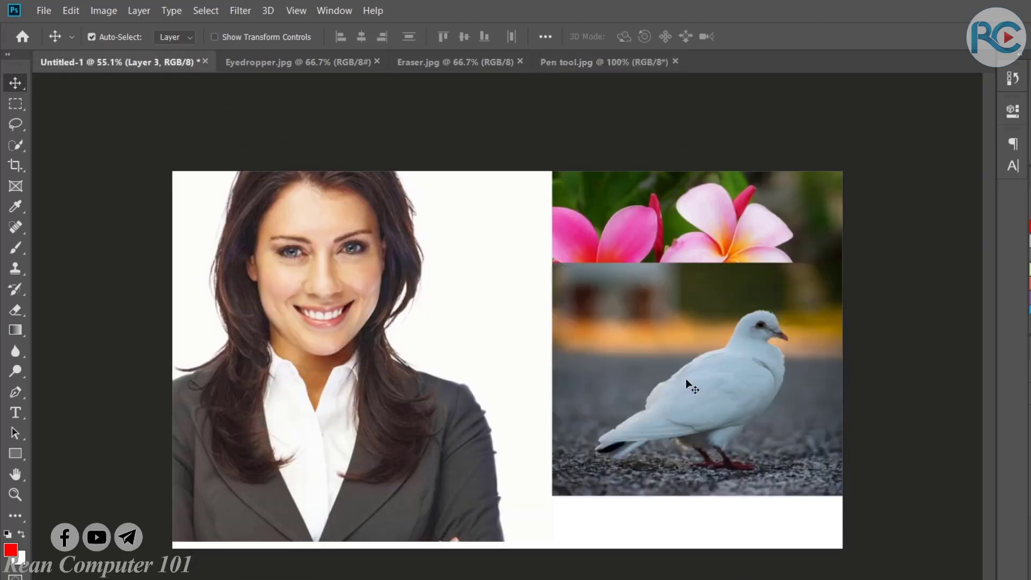
drag(747, 388, 748, 457)
Move the woman right and the flowers left, then begin scaling the flowers to 91.83%
mouse_move(708, 213)
mouse_down()
mouse_move(681, 212)
mouse_move(698, 215)
mouse_up()
drag(450, 328, 848, 434)
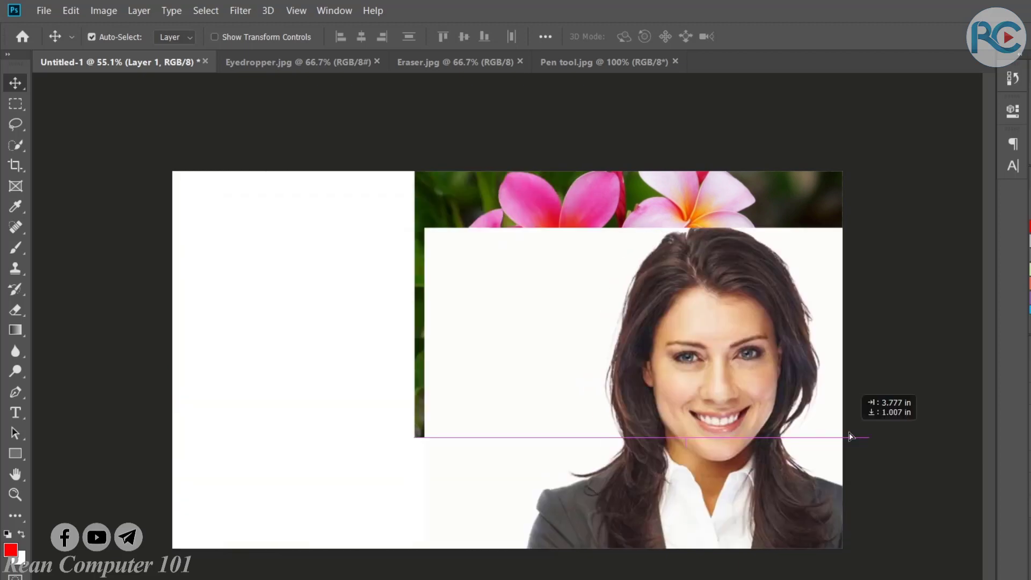
mouse_move(631, 219)
mouse_down()
mouse_move(337, 211)
mouse_move(299, 241)
mouse_up()
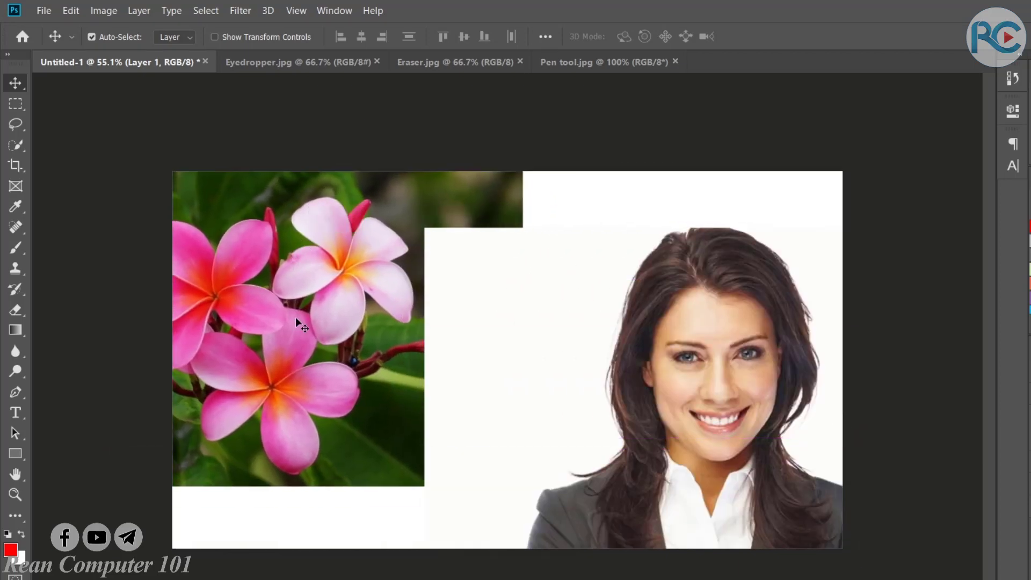
key(ctrl+t)
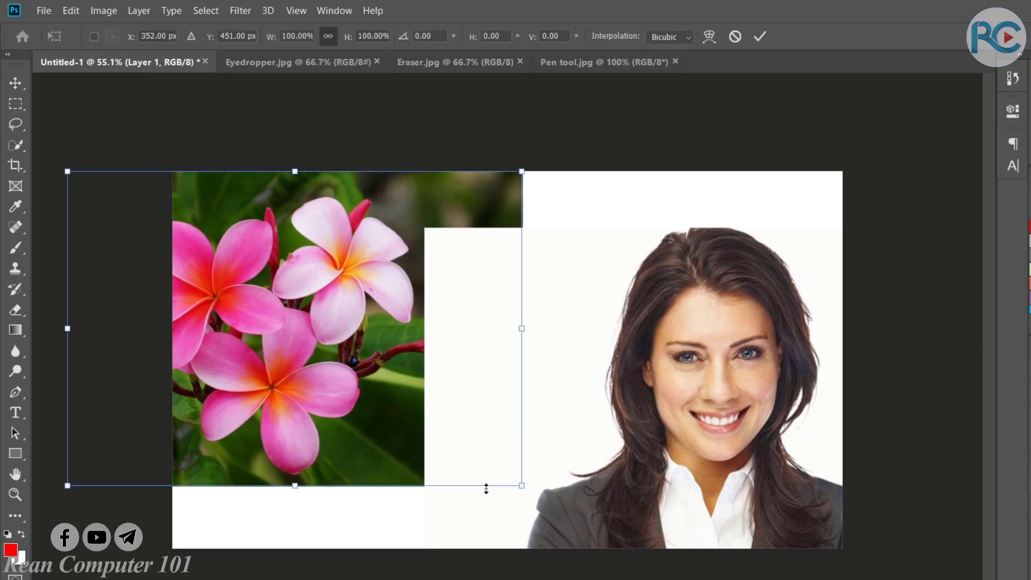
mouse_move(521, 486)
mouse_down()
mouse_move(477, 492)
mouse_move(461, 480)
mouse_up()
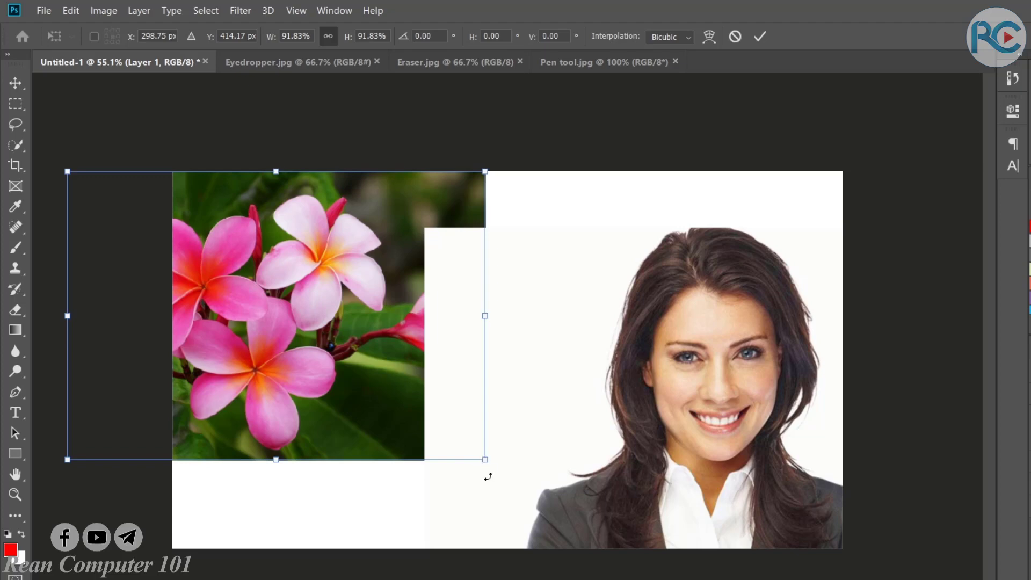
Scale the flower layer up to 121.26%, fit it against the left edge, and commit
drag(481, 465, 566, 565)
mouse_move(506, 480)
mouse_down()
mouse_move(519, 481)
mouse_move(444, 443)
mouse_move(488, 499)
mouse_move(447, 429)
mouse_move(438, 460)
mouse_move(453, 438)
mouse_move(444, 451)
mouse_move(483, 490)
mouse_up()
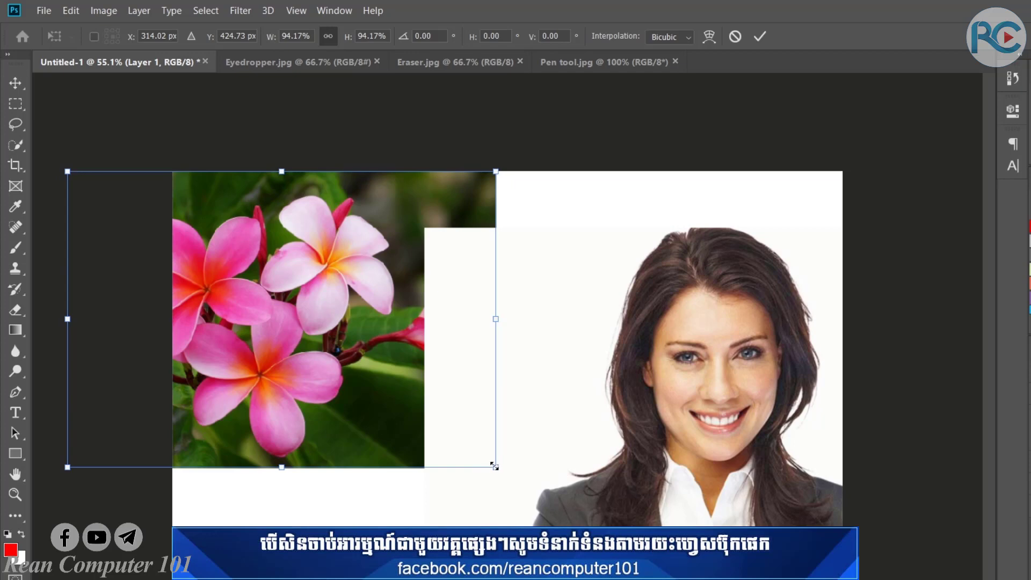
mouse_move(494, 469)
mouse_down()
mouse_move(666, 429)
mouse_move(472, 468)
mouse_move(371, 396)
mouse_move(546, 495)
mouse_up()
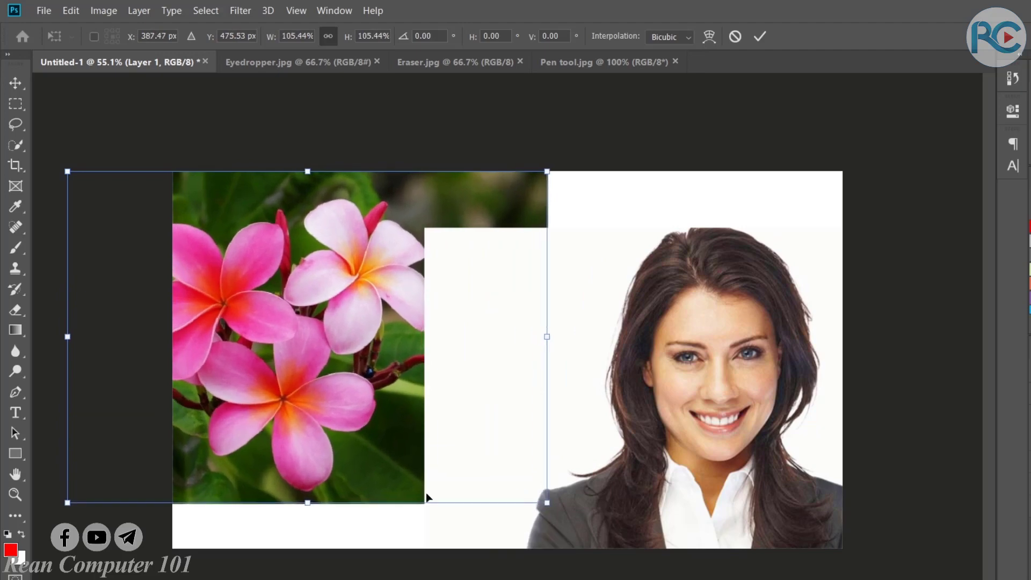
mouse_move(369, 461)
mouse_down()
mouse_move(371, 451)
mouse_move(262, 438)
mouse_move(244, 460)
mouse_up()
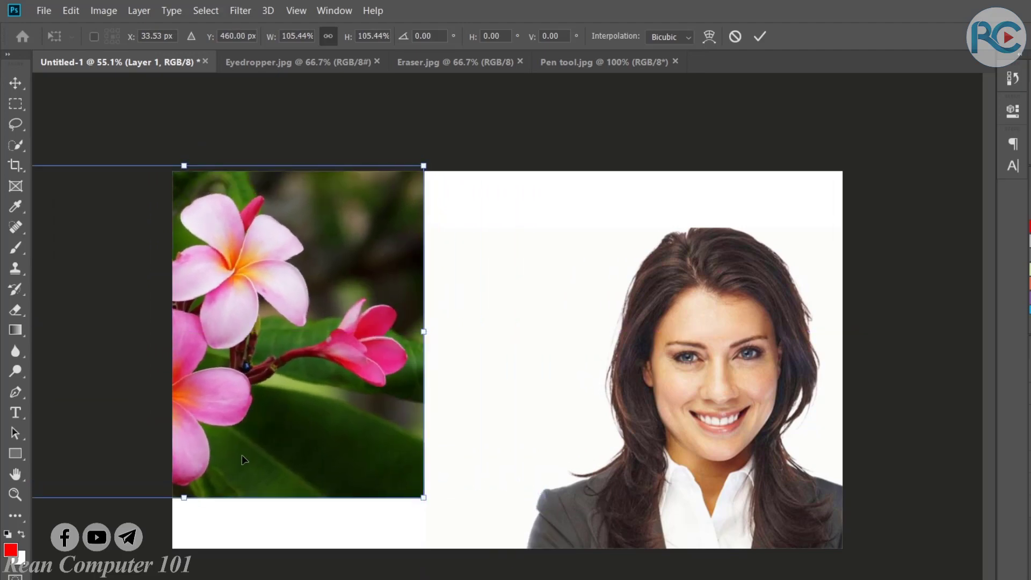
drag(265, 419, 283, 423)
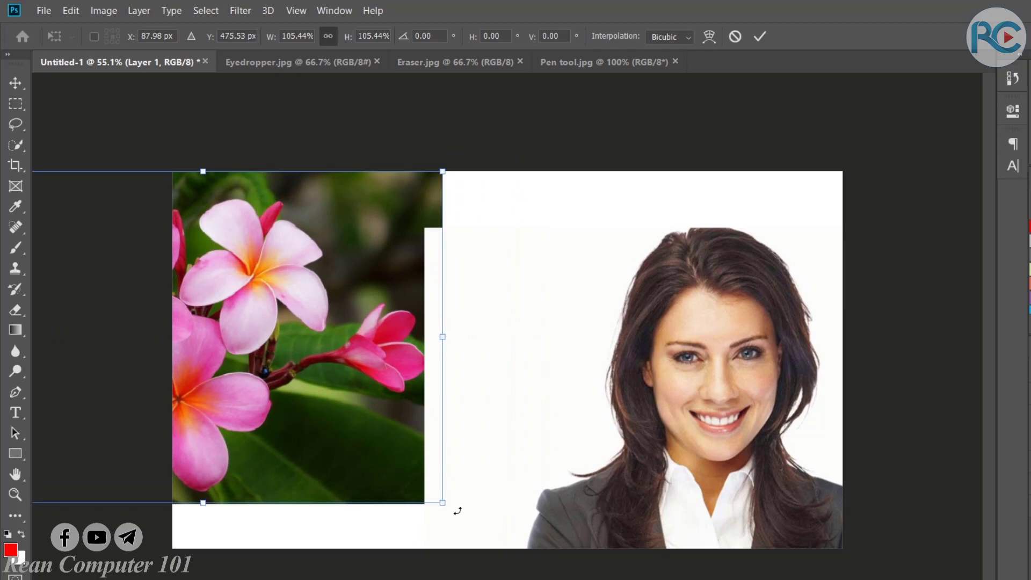
drag(443, 503, 513, 556)
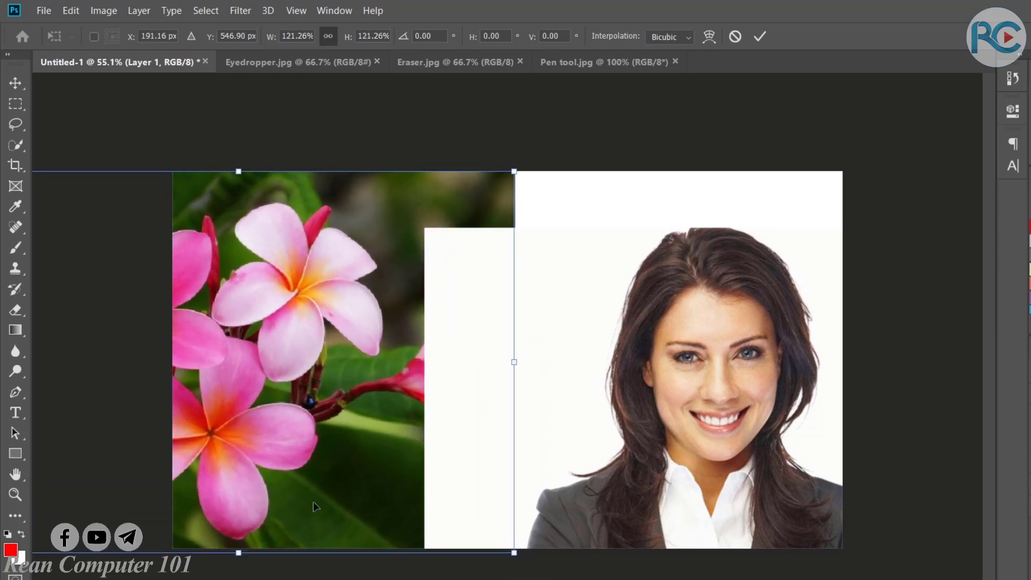
drag(249, 462, 260, 461)
key(Return)
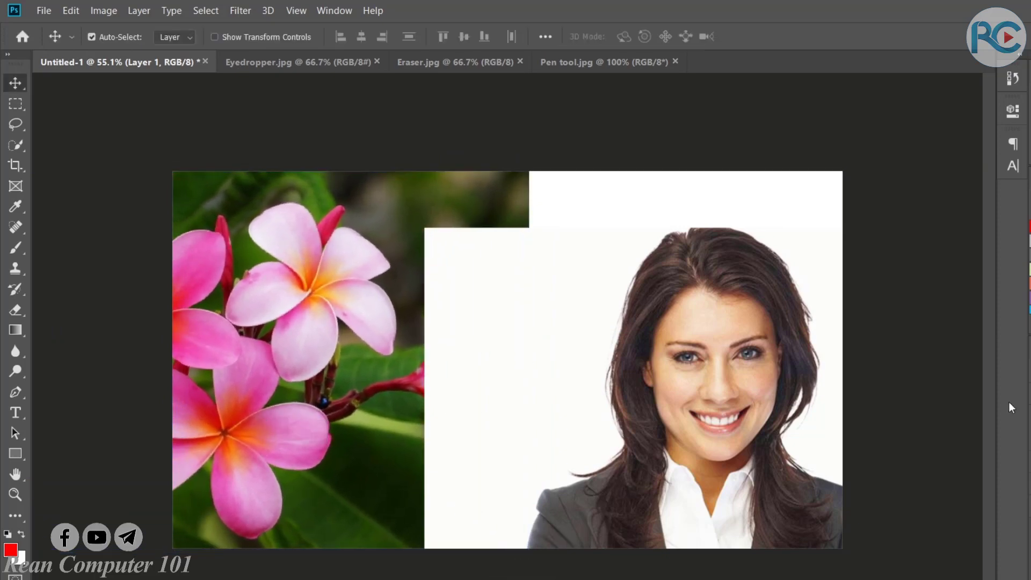
Scale the woman down to 36.67% and set her in the canvas's top-right corner
click(645, 365)
drag(645, 365, 671, 260)
key(ctrl+t)
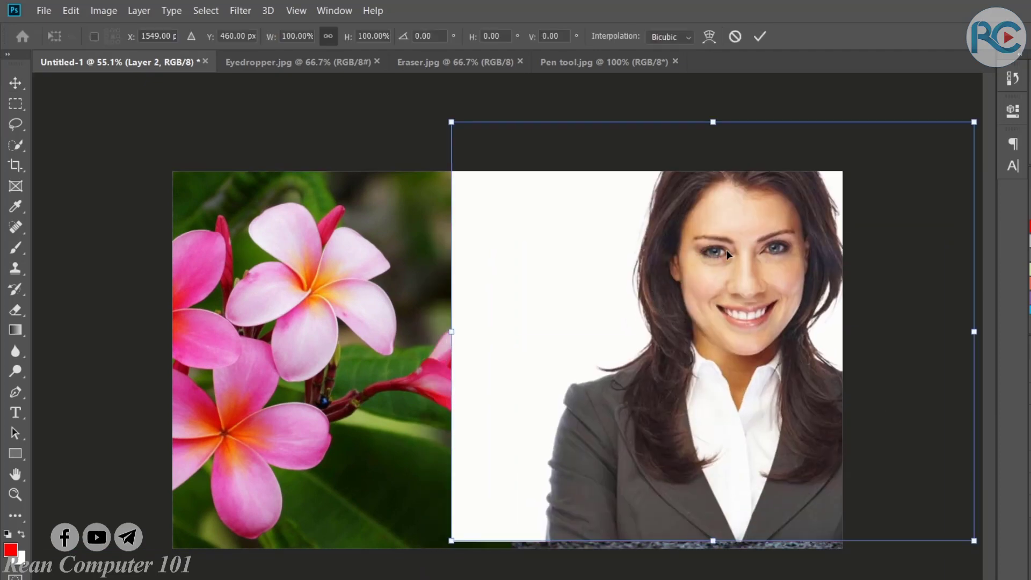
drag(452, 122, 645, 277)
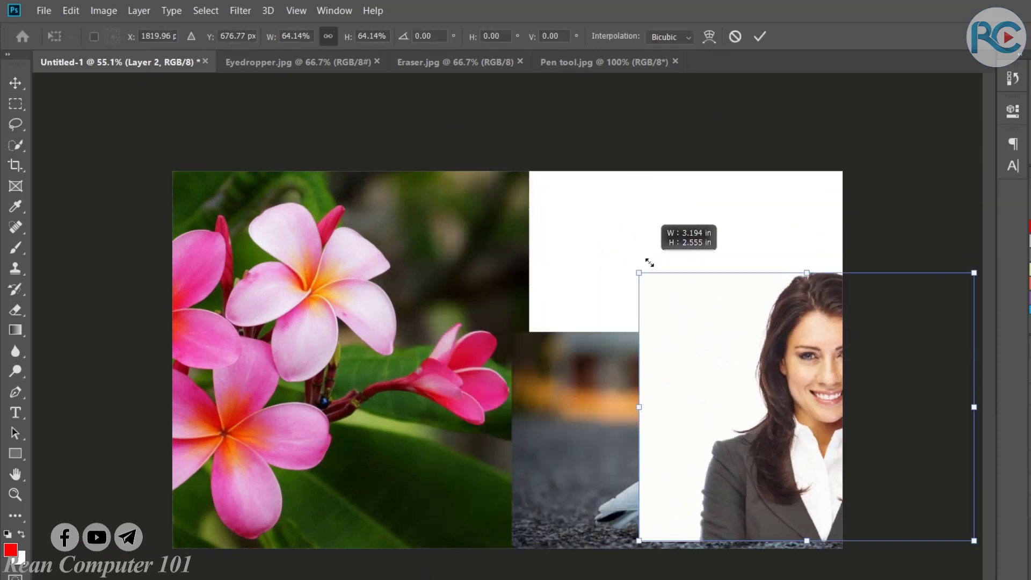
drag(785, 385, 661, 201)
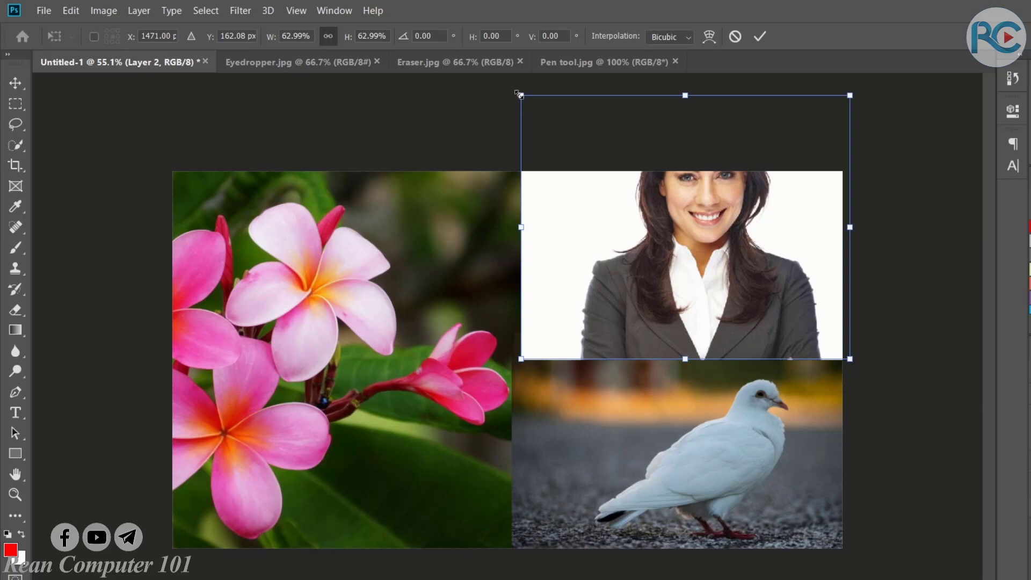
mouse_move(521, 95)
mouse_down()
mouse_move(559, 160)
mouse_move(521, 140)
mouse_move(581, 160)
mouse_up()
drag(703, 247, 651, 244)
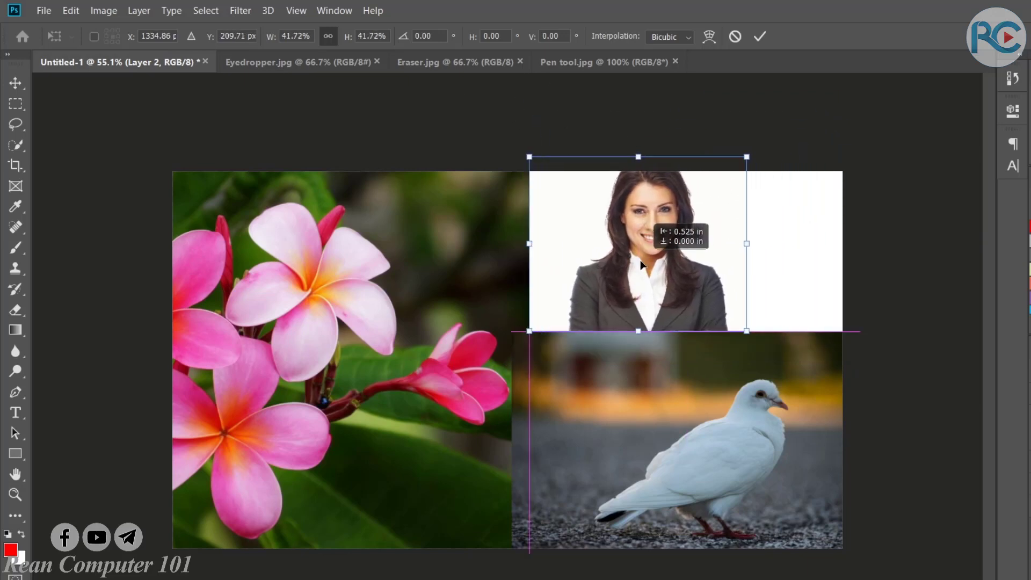
drag(532, 156, 556, 177)
drag(655, 253, 681, 249)
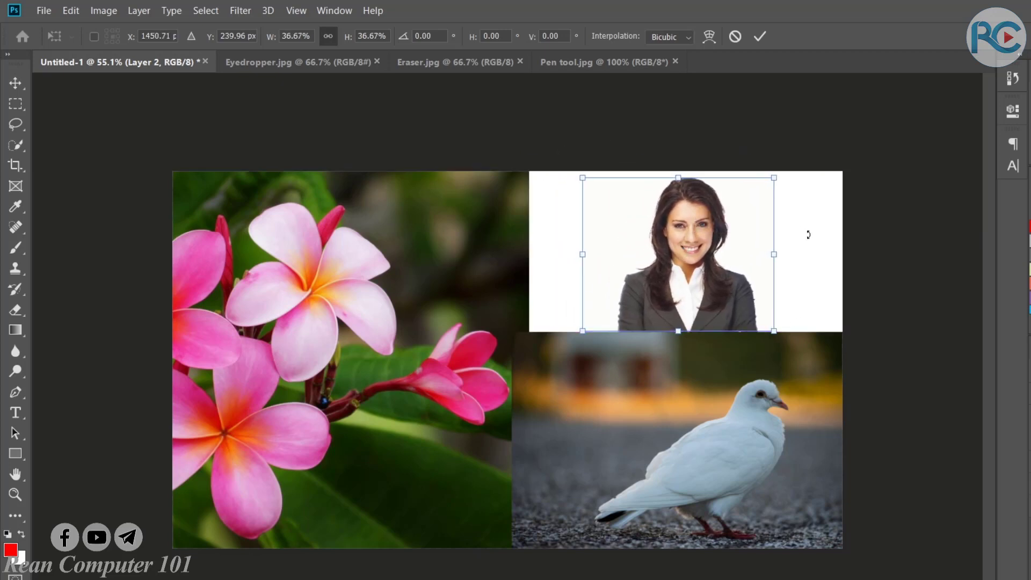
key(Return)
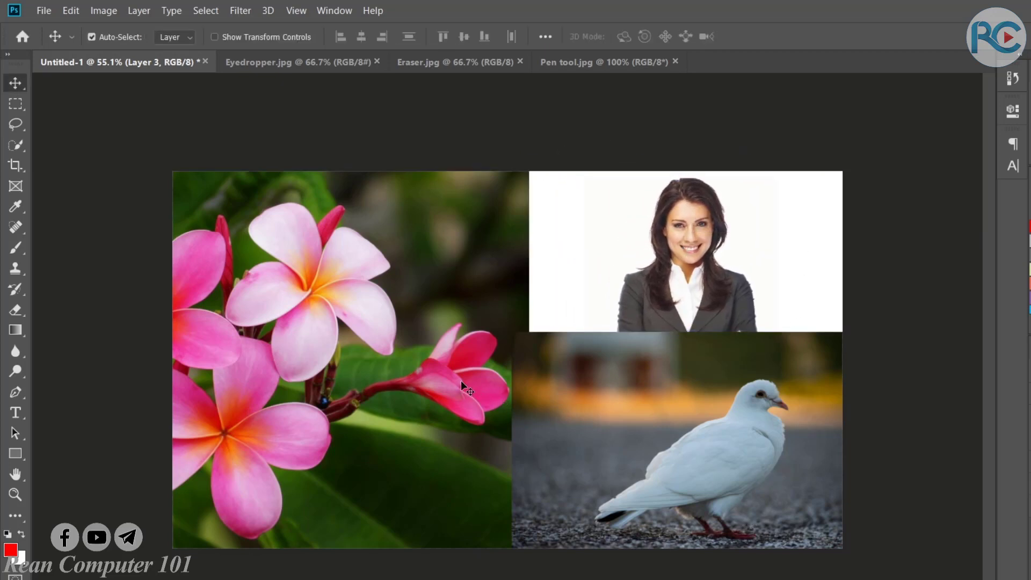
Shift the flower layer so it meets the pigeon photo
drag(461, 381, 471, 379)
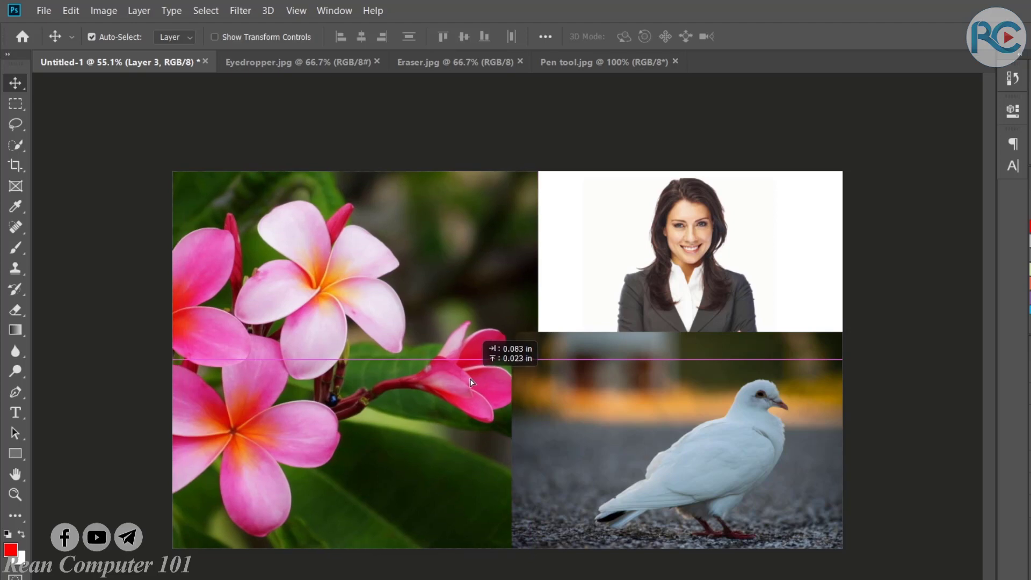
click(582, 428)
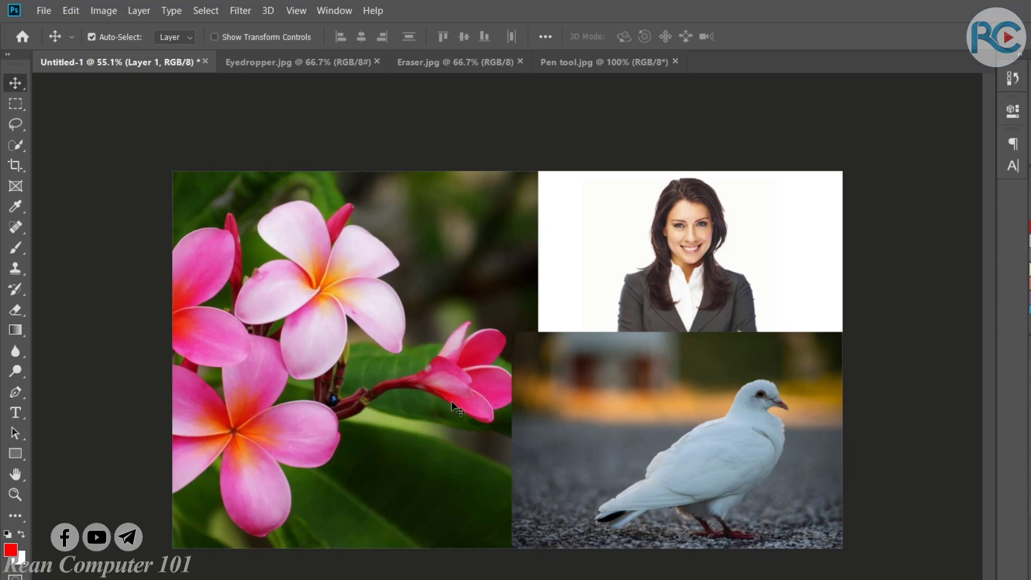
drag(365, 321, 340, 321)
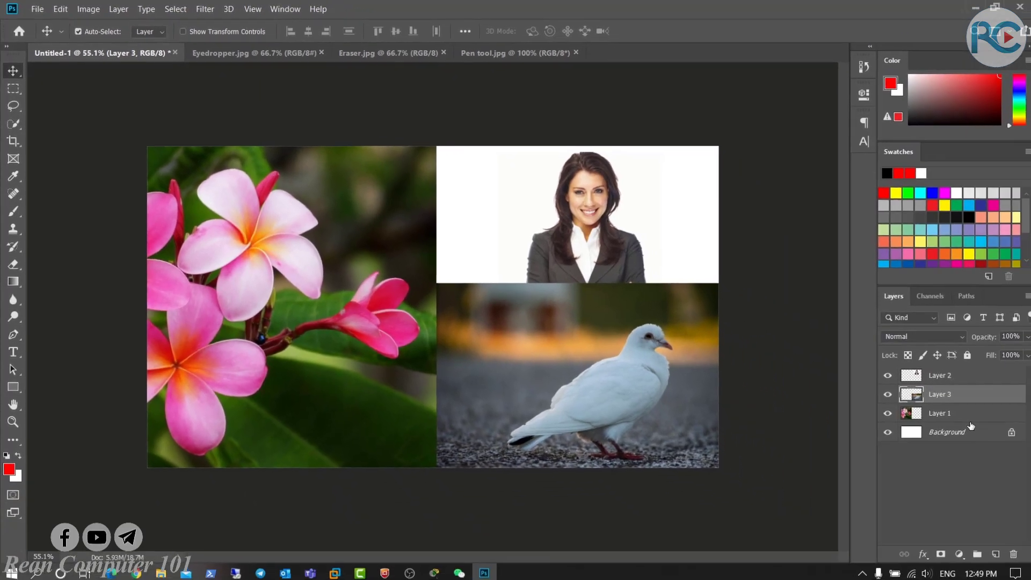
Reposition the flower and pigeon layers, briefly toggling the pigeon's visibility to check alignment
click(946, 413)
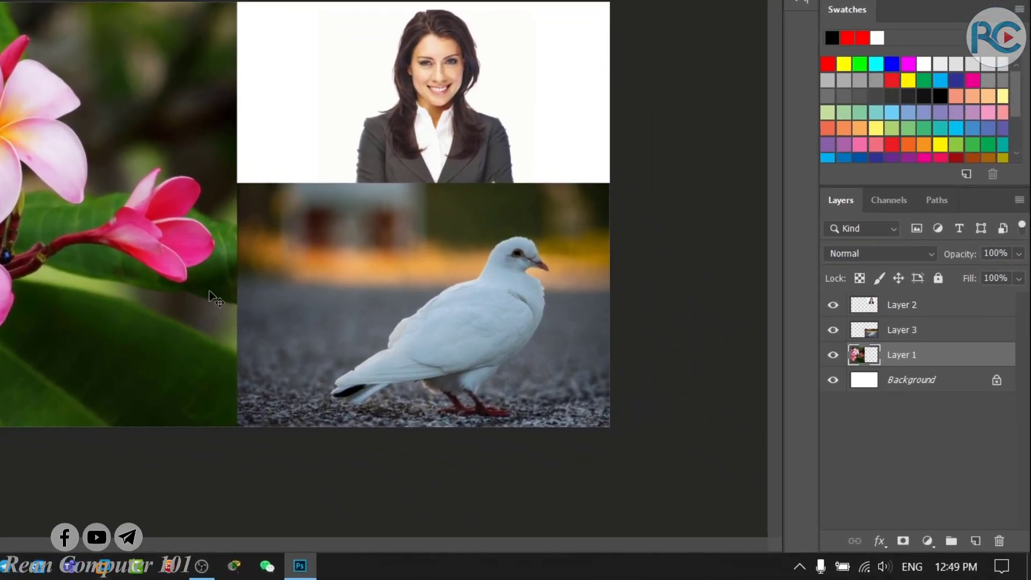
drag(420, 371, 415, 341)
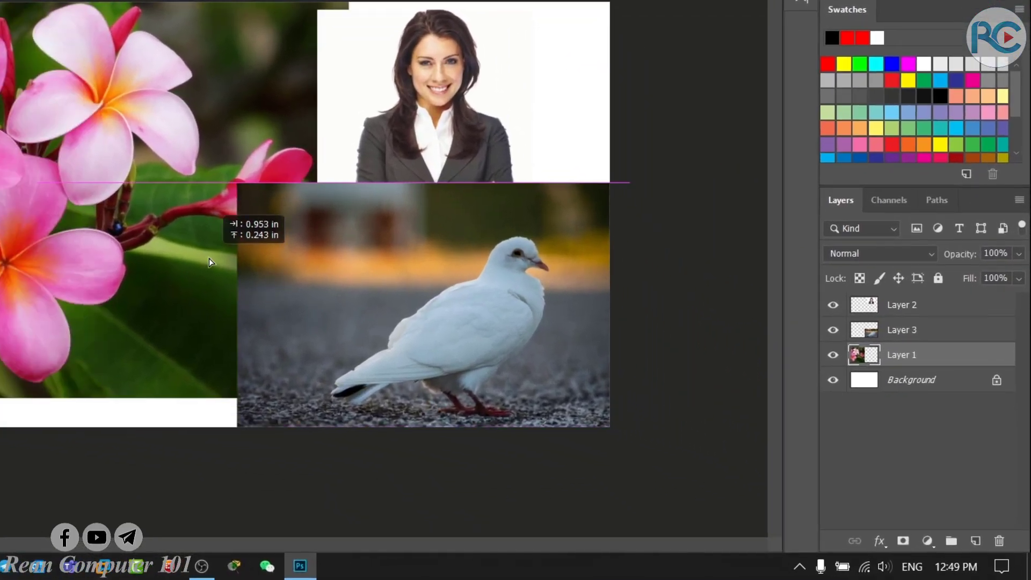
drag(209, 262, 234, 85)
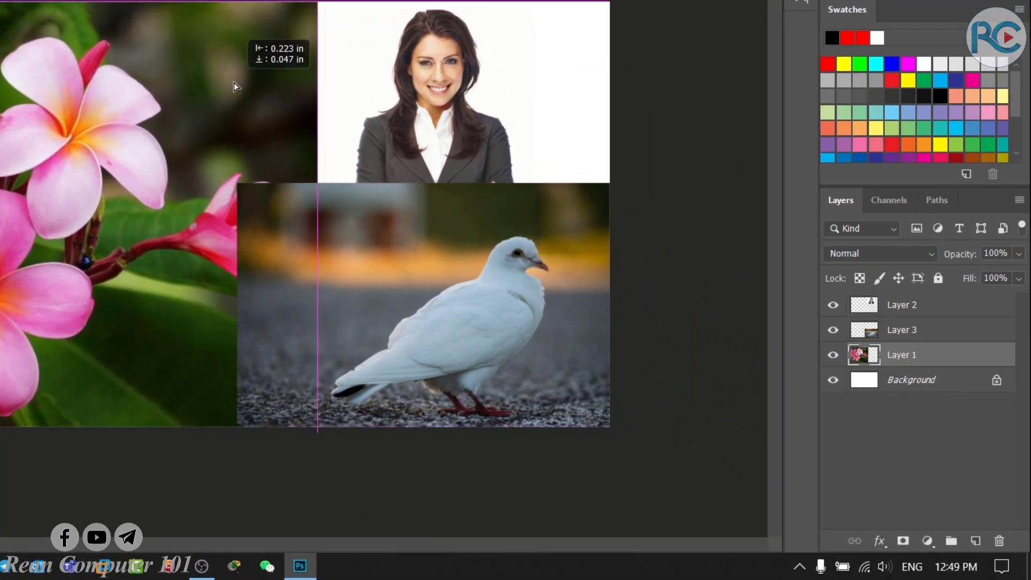
drag(309, 263, 290, 263)
mouse_move(128, 238)
mouse_down()
mouse_move(36, 219)
mouse_move(14, 256)
mouse_up()
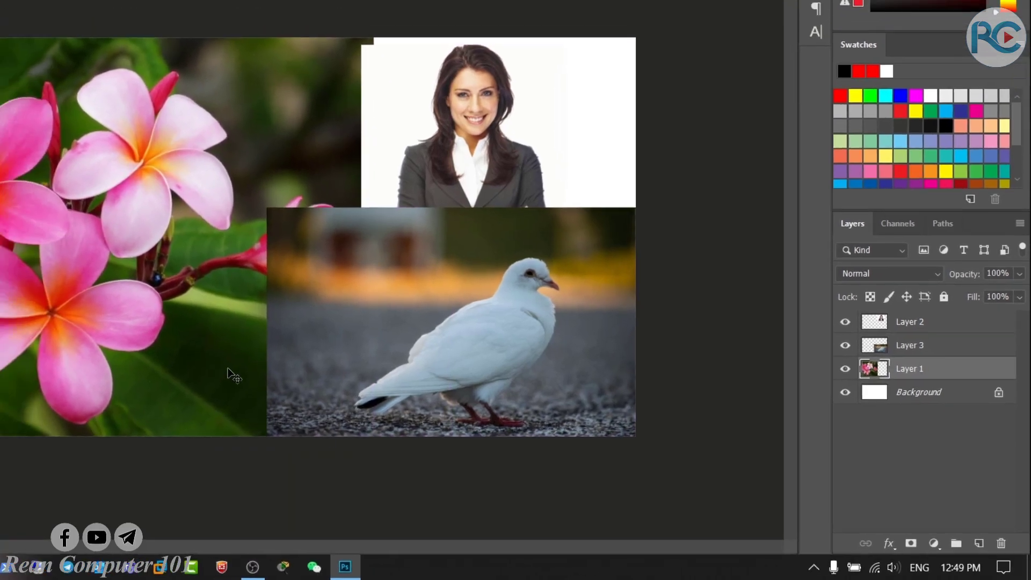
click(981, 367)
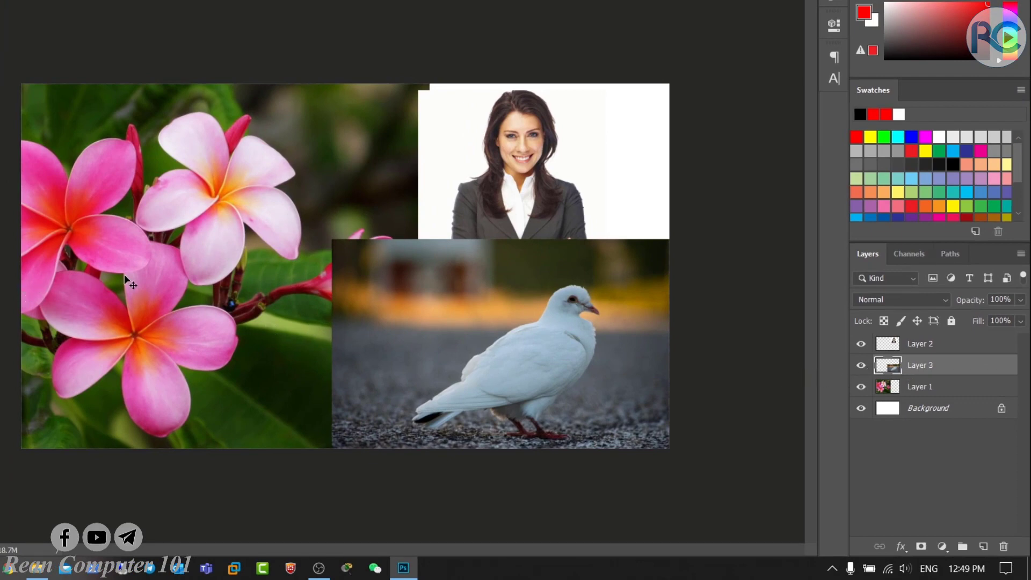
drag(129, 282, 133, 280)
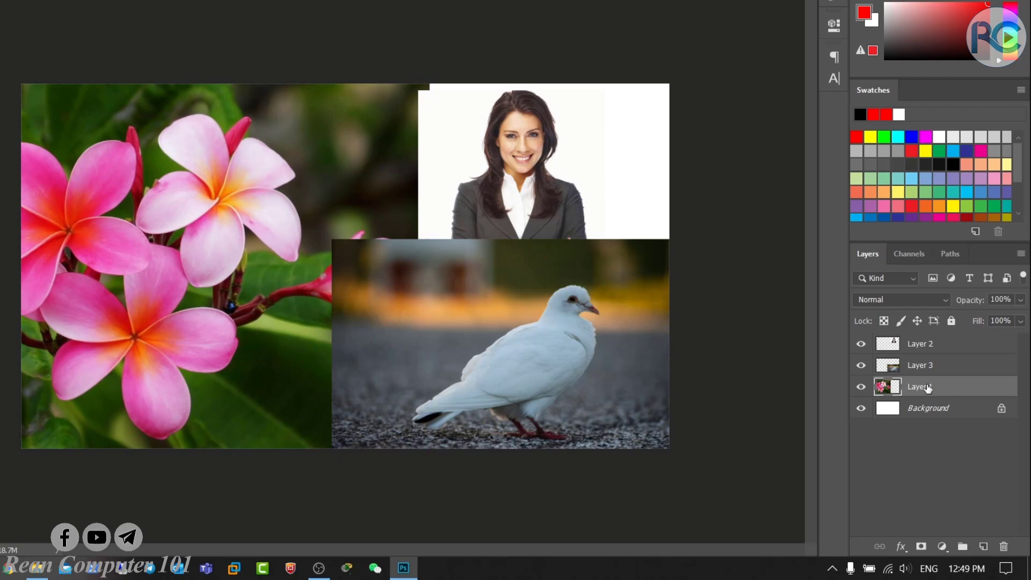
click(862, 366)
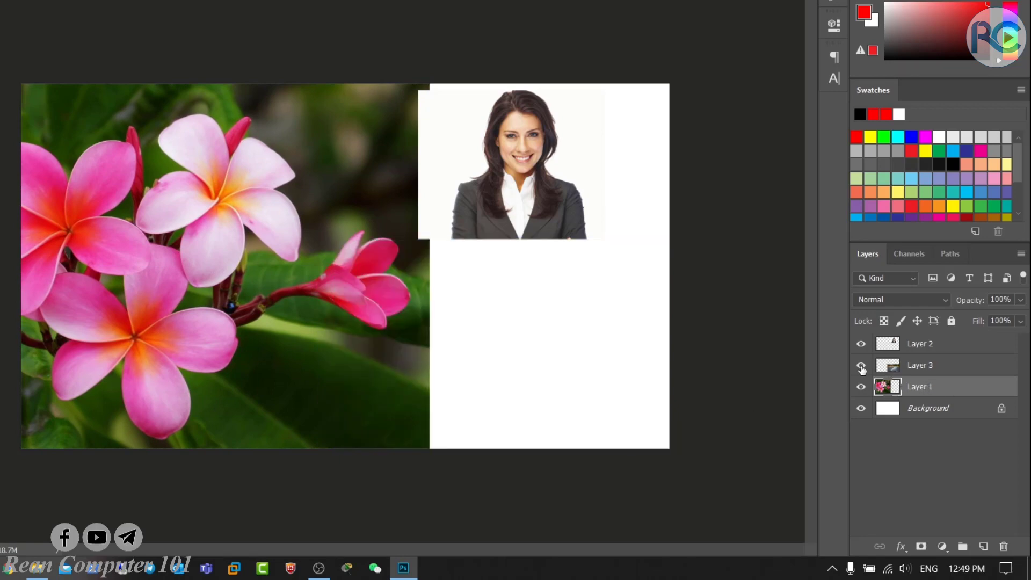
click(862, 344)
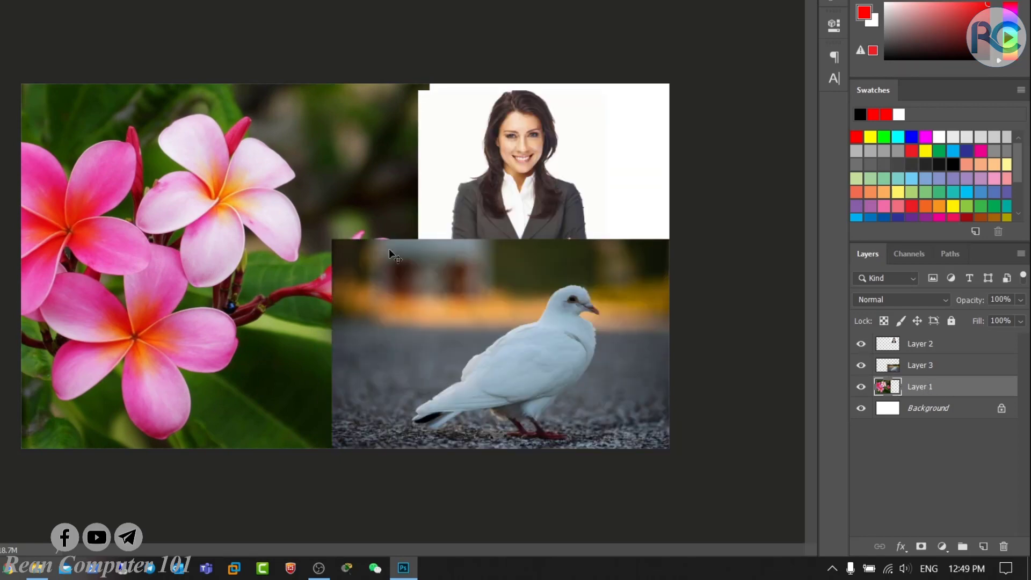
drag(389, 251, 291, 240)
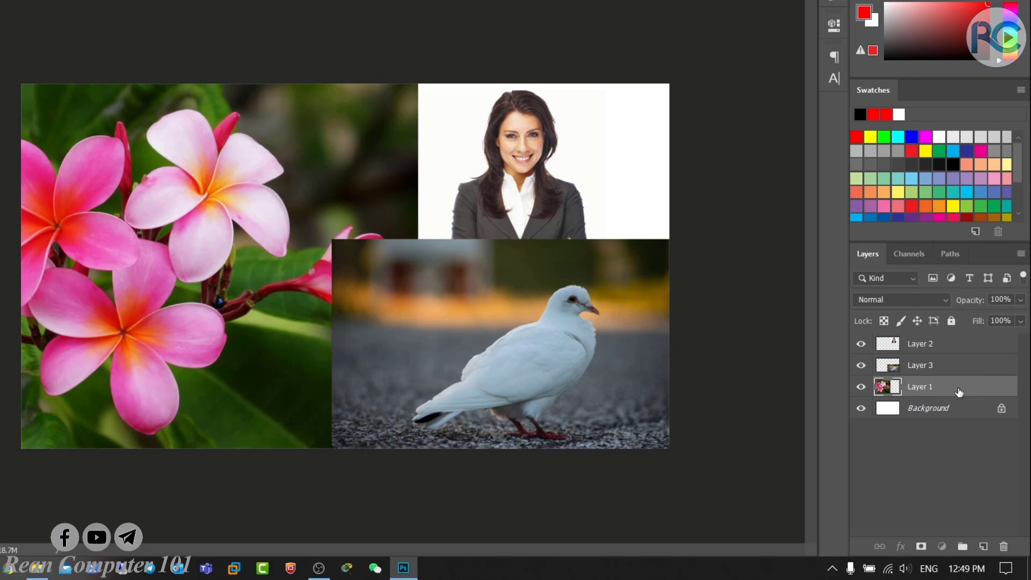
Move the flower layer to the top of the stack and snap it into alignment
drag(960, 395, 948, 338)
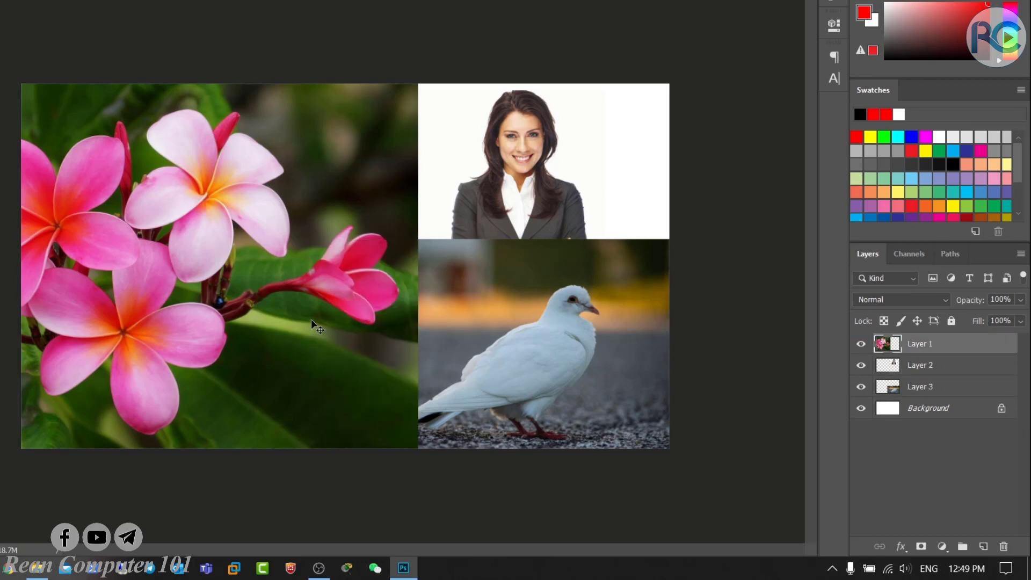
drag(316, 328, 314, 334)
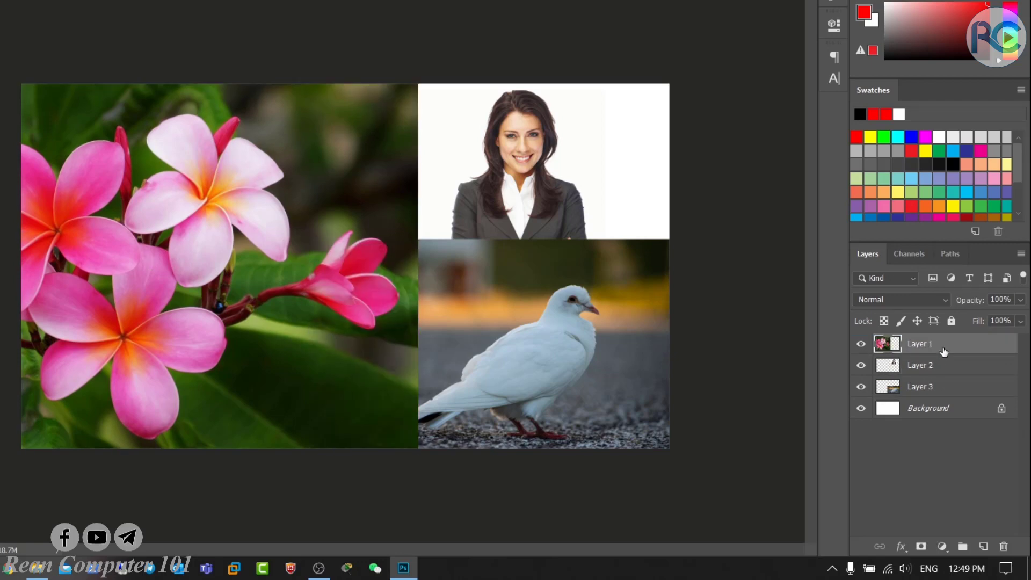
mouse_move(944, 350)
mouse_down()
mouse_move(940, 394)
mouse_move(930, 335)
mouse_up()
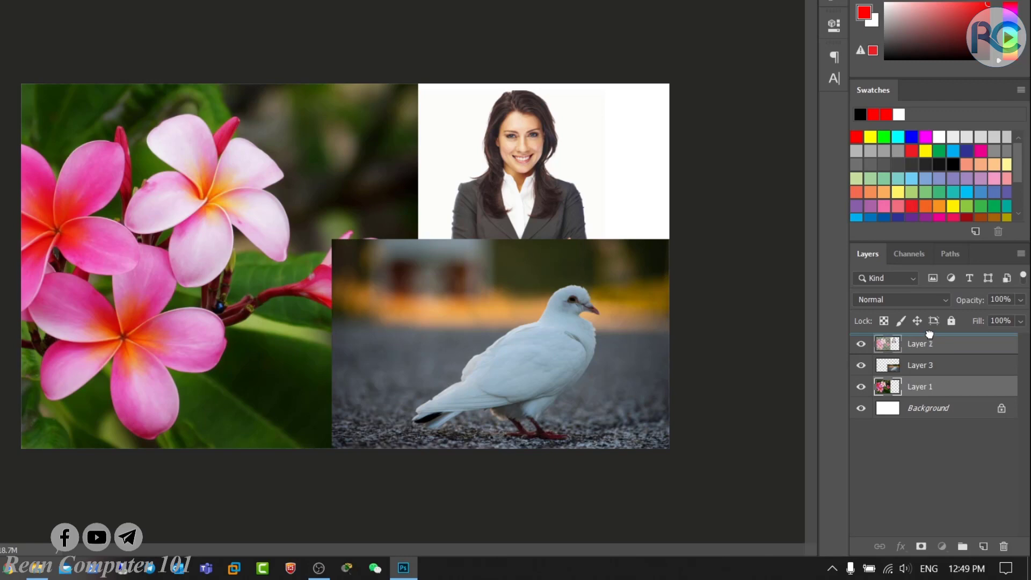
drag(930, 335, 932, 339)
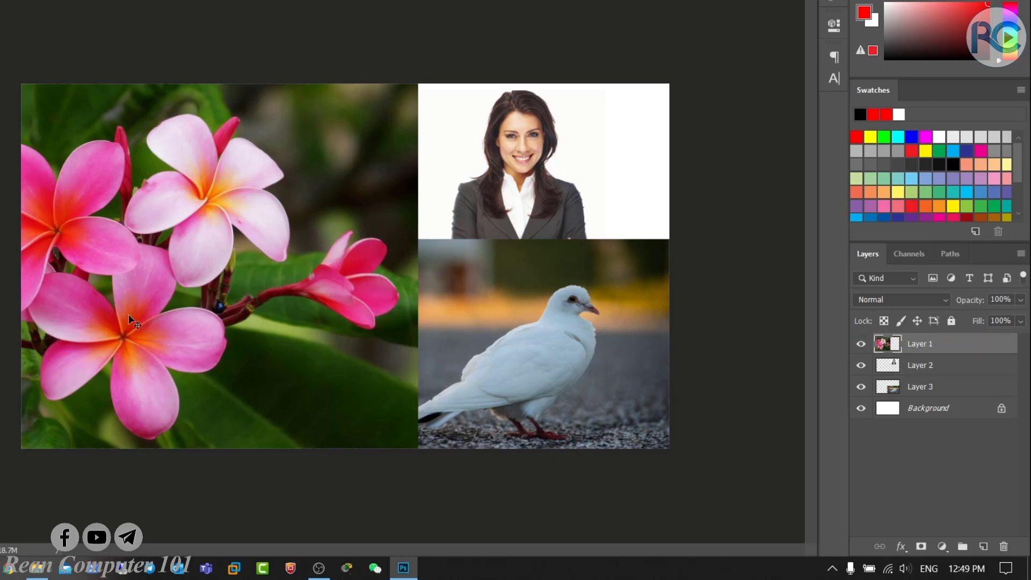
mouse_move(236, 327)
mouse_down()
mouse_move(286, 351)
mouse_move(277, 346)
mouse_up()
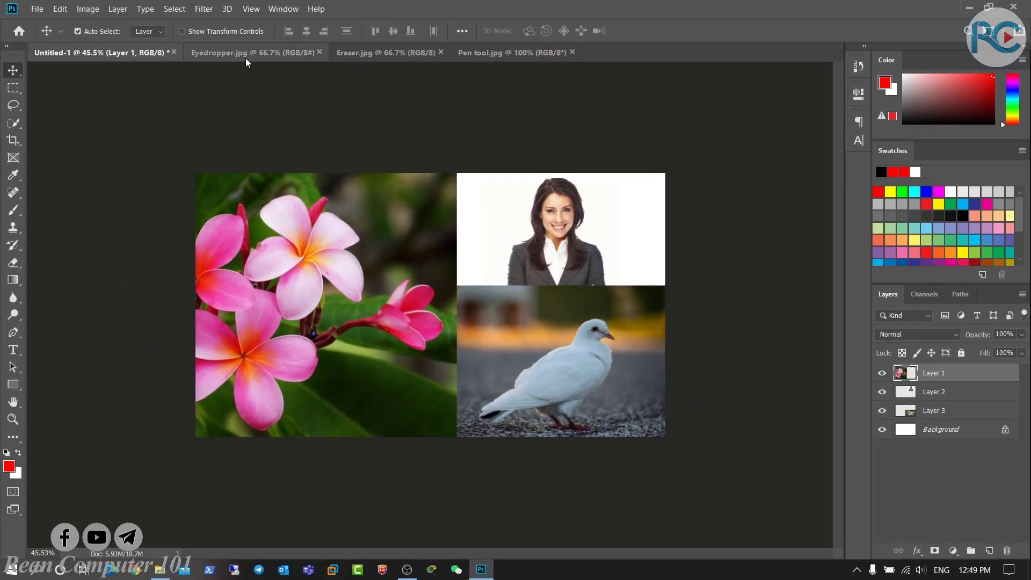
Close Eyedropper.jpg, Pen tool.jpg and Eraser.jpg, then open and dismiss the File menu
click(246, 56)
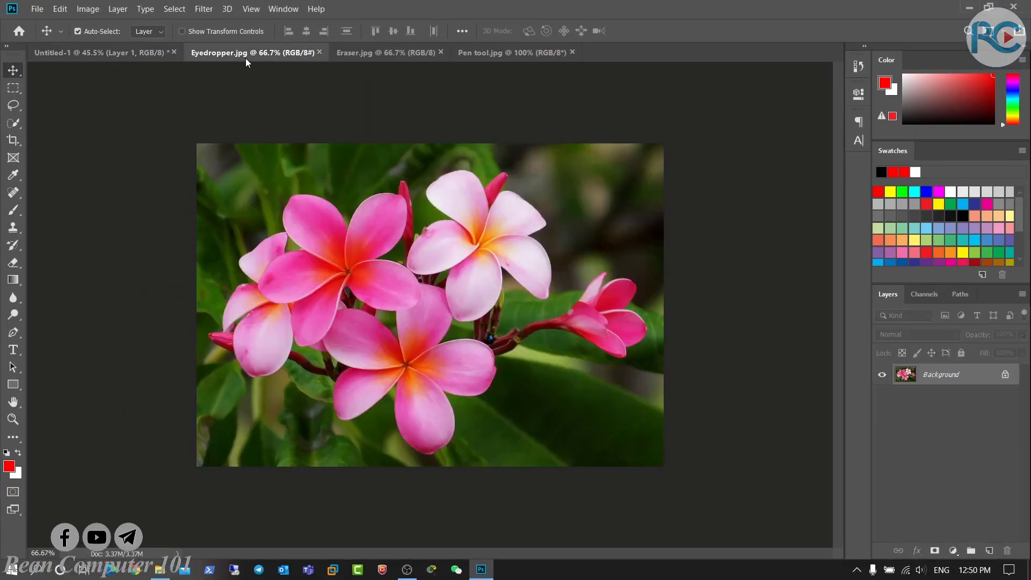
click(320, 52)
click(381, 55)
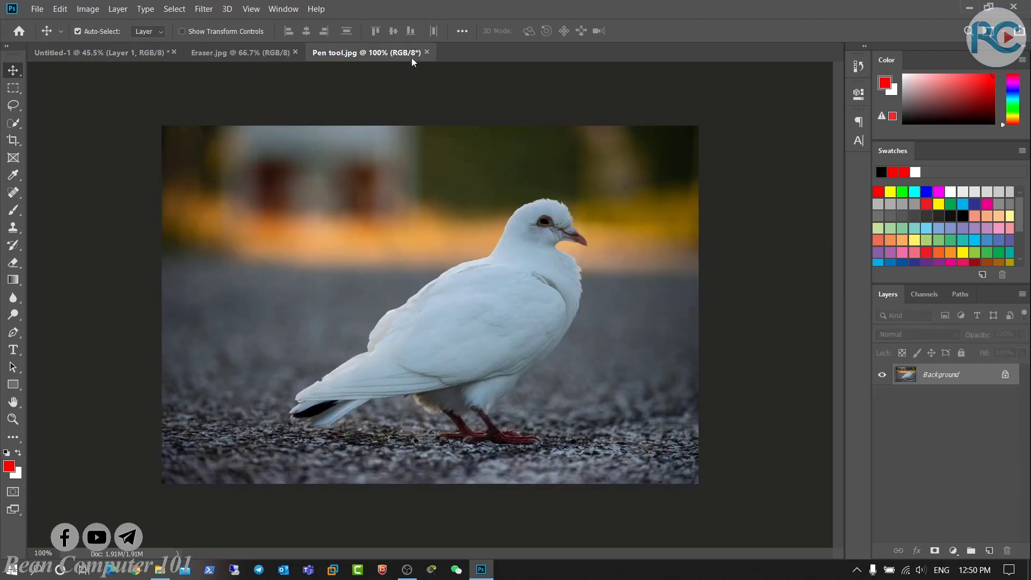
click(427, 52)
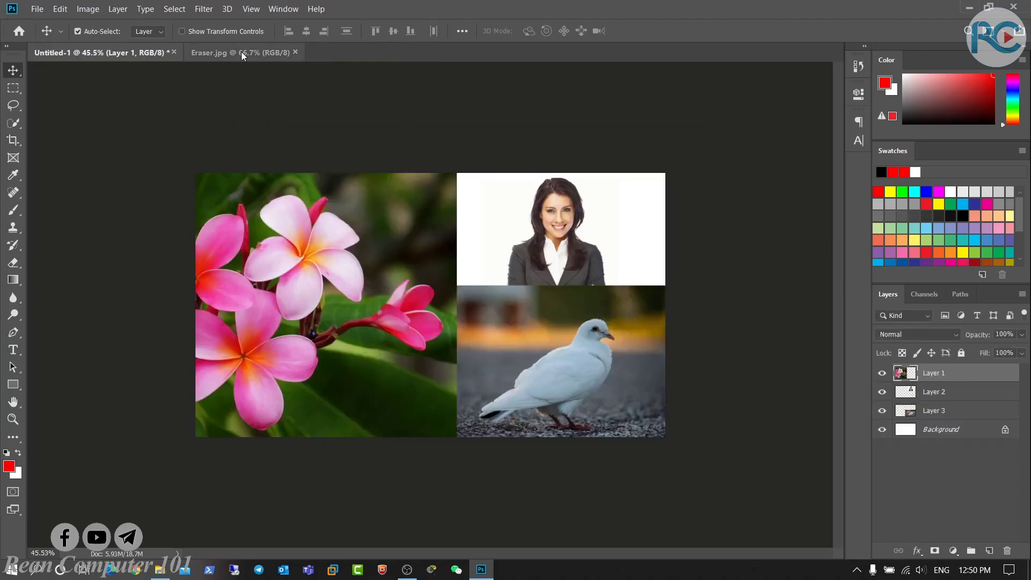
click(258, 53)
click(296, 52)
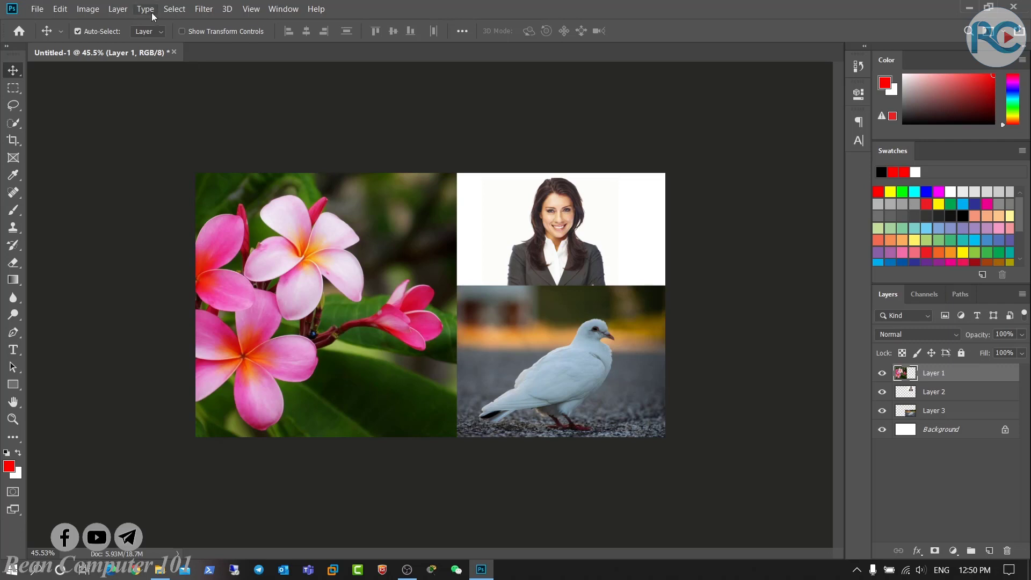
click(35, 10)
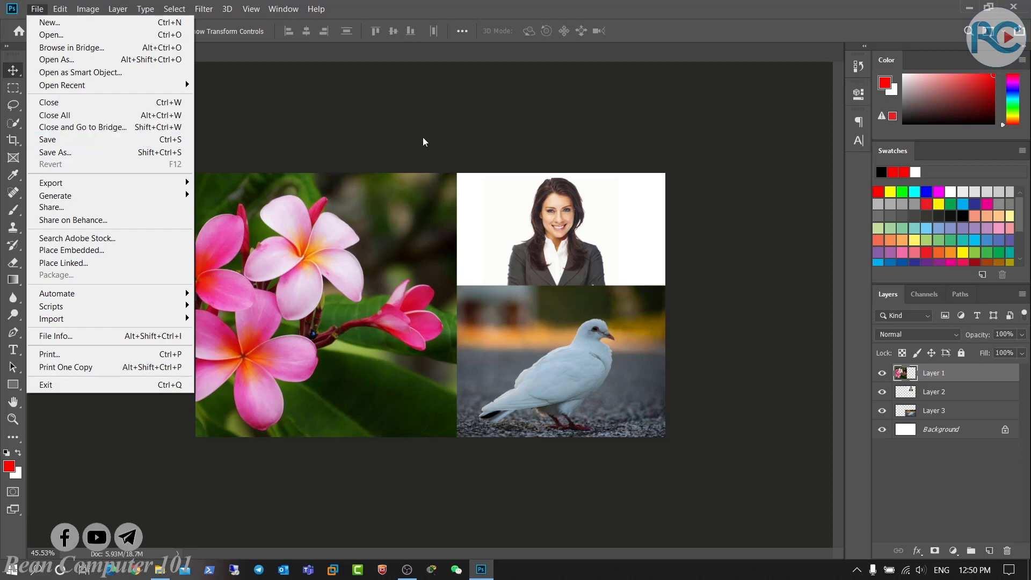
click(549, 162)
click(715, 238)
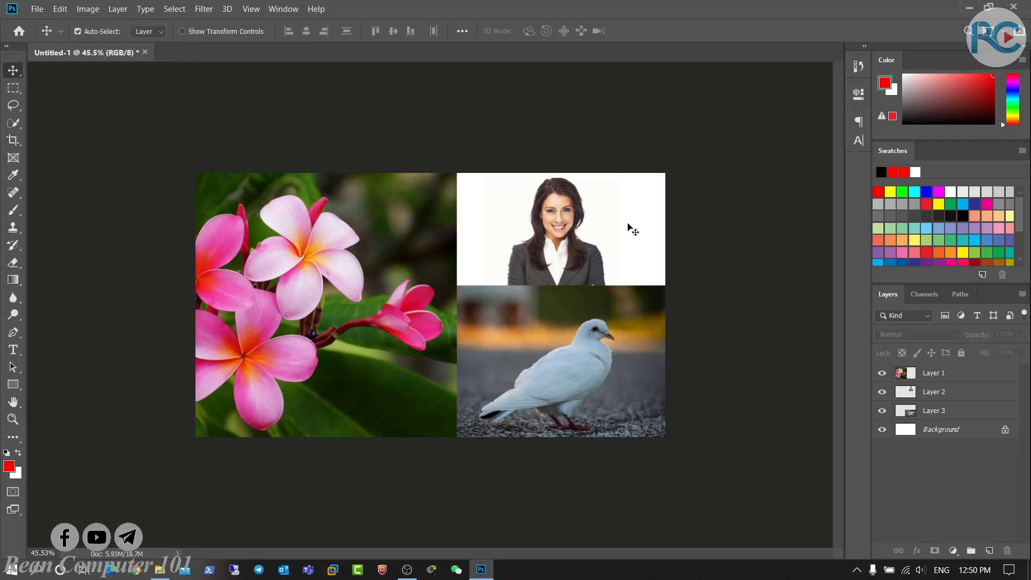
click(159, 569)
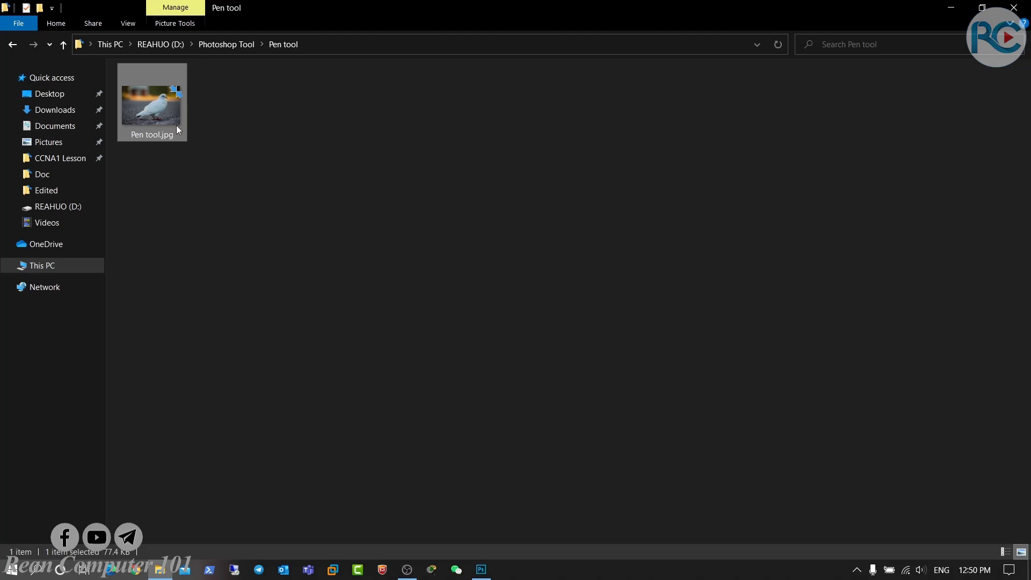
drag(177, 126, 484, 573)
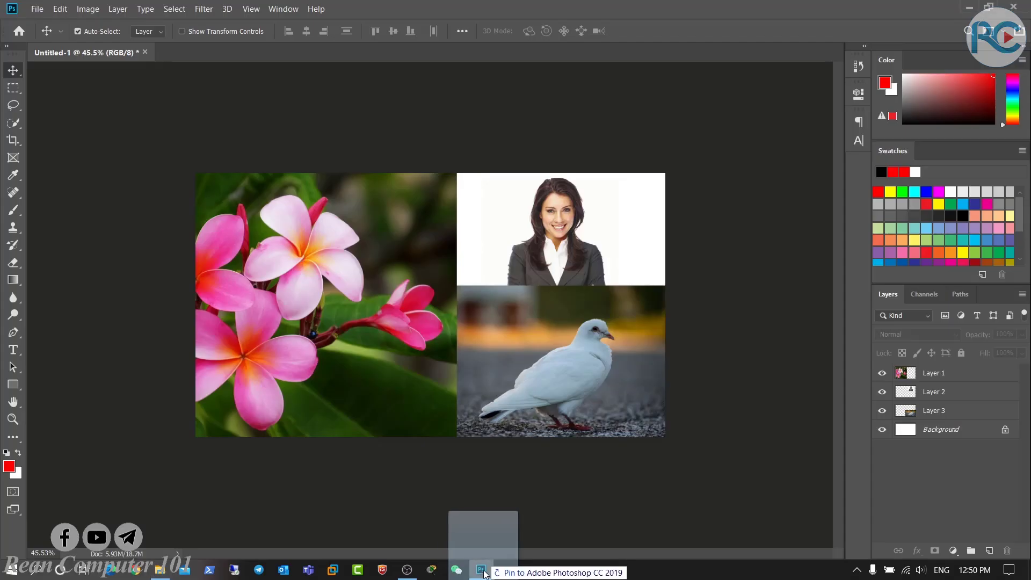
drag(484, 574, 482, 47)
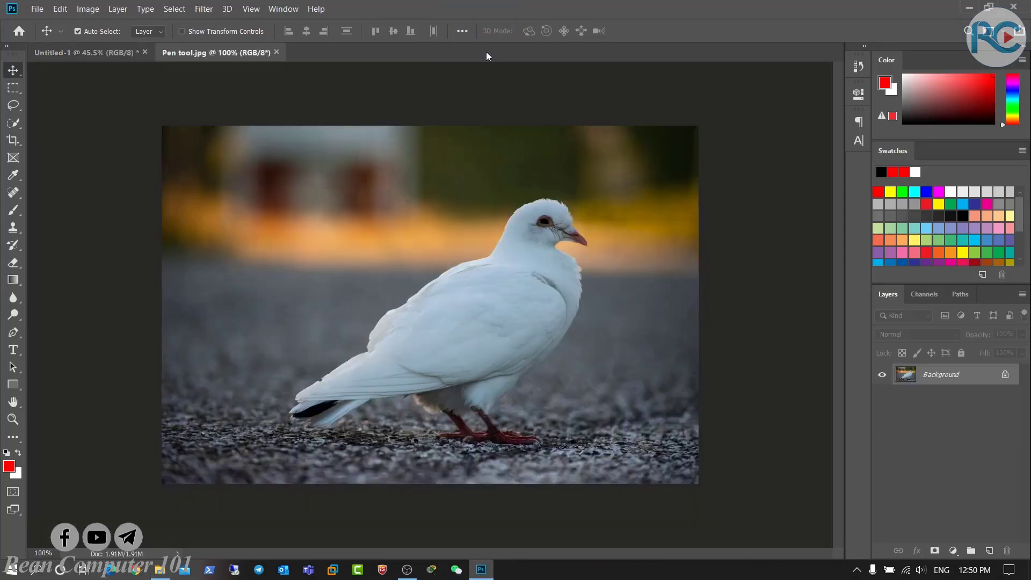
click(277, 52)
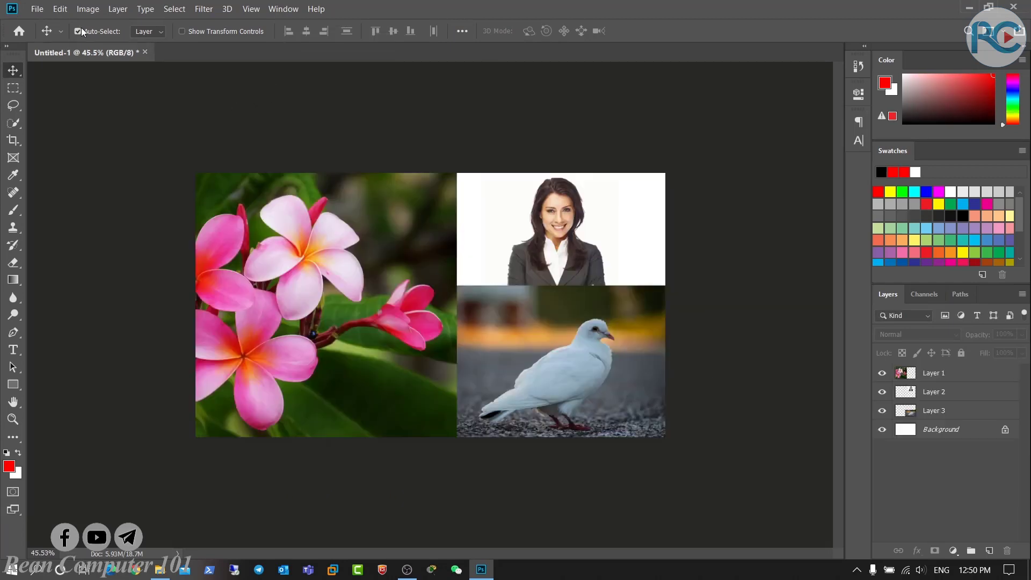
click(39, 10)
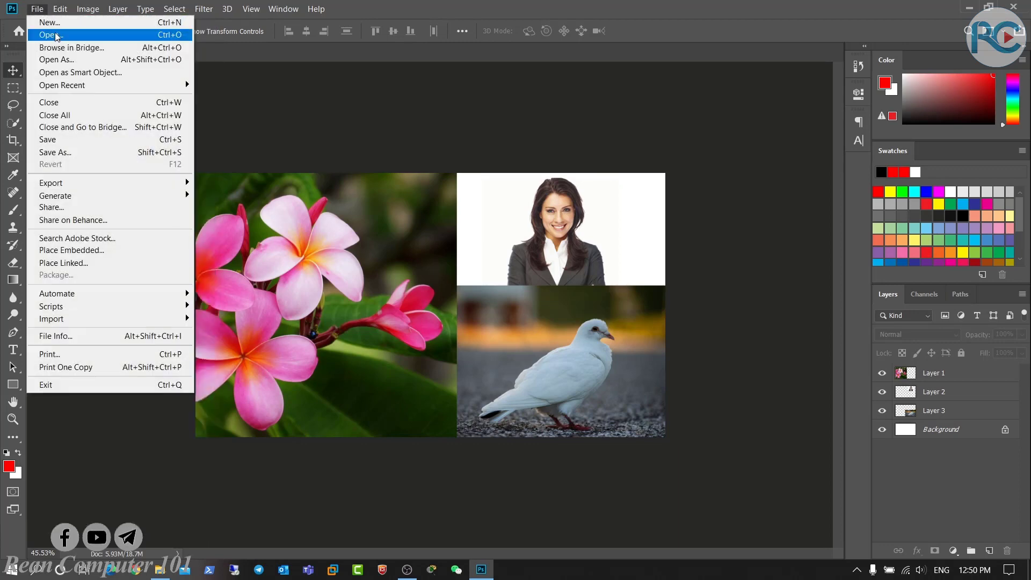
click(344, 129)
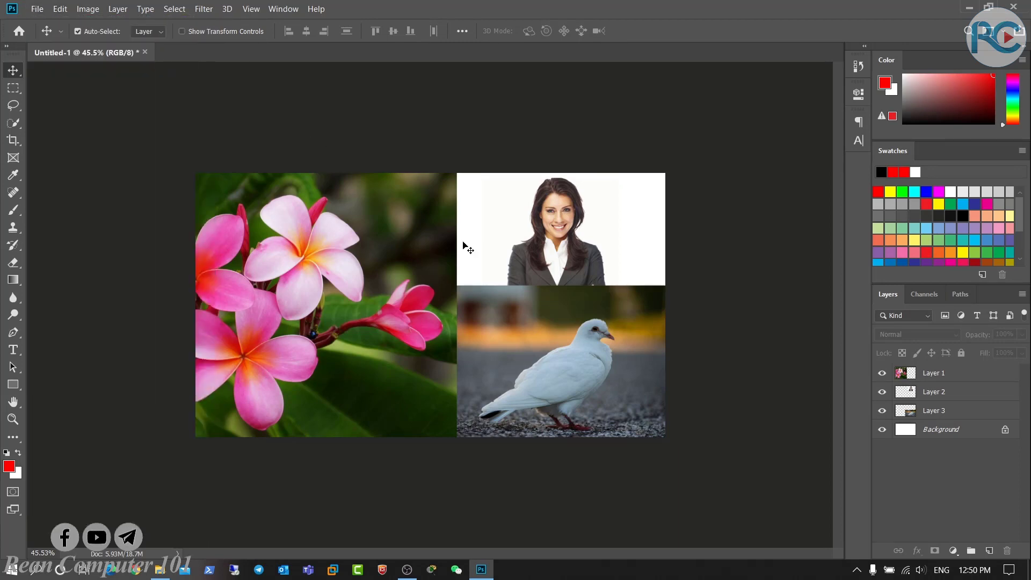